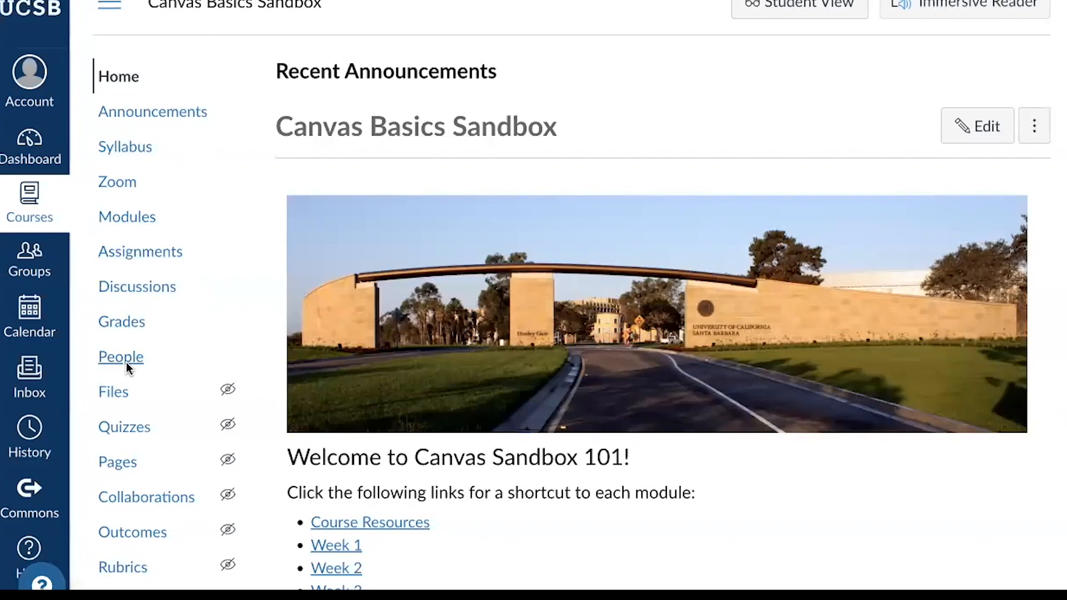
Open the course's people list and view the students in the Monday 5pm group of the Section Groups set
left_click(126, 362)
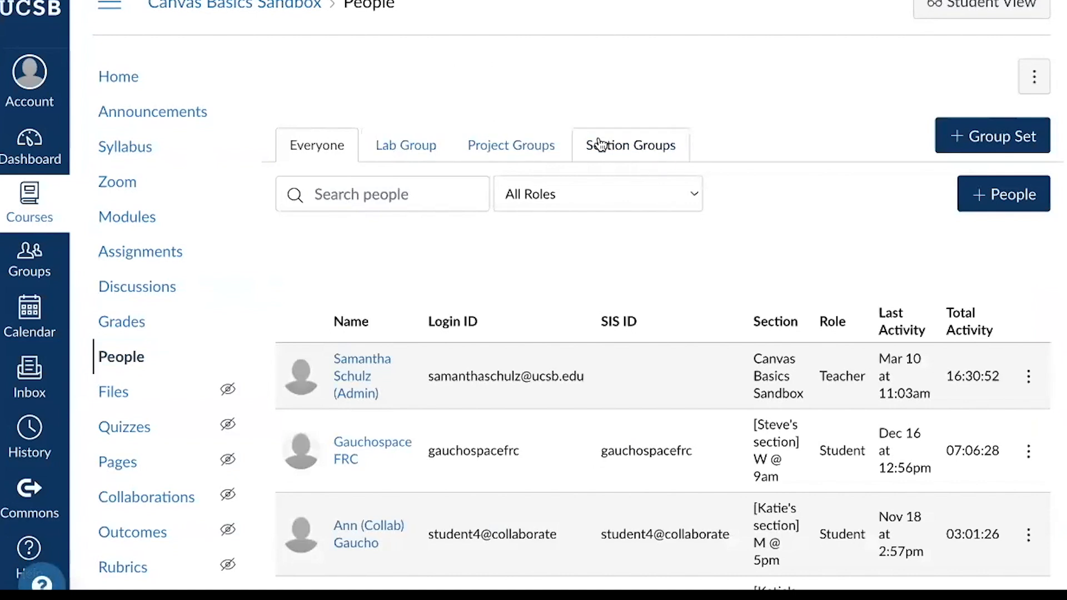
left_click(636, 150)
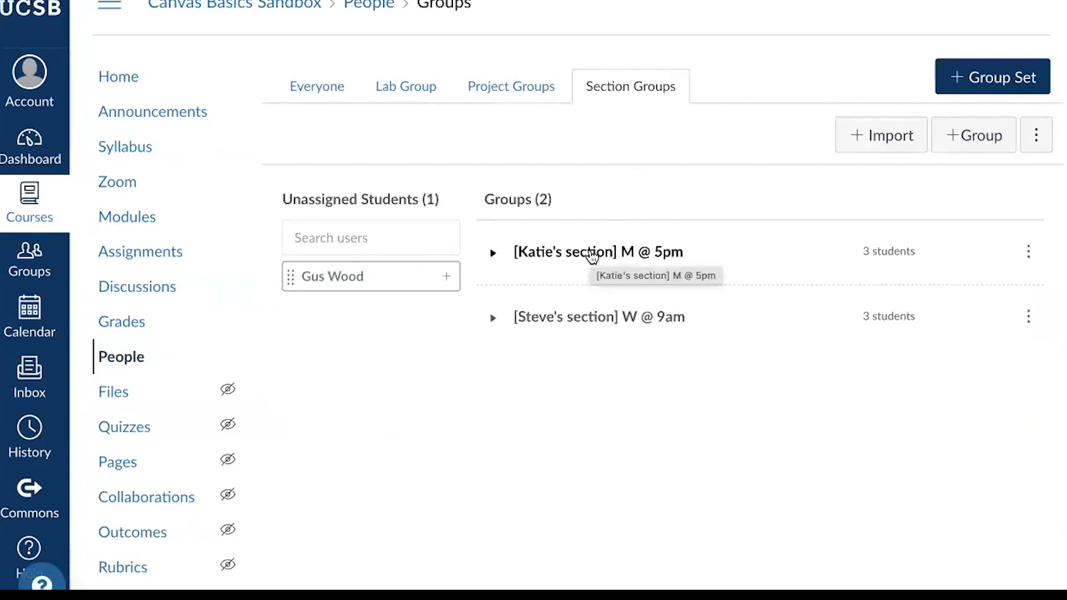
left_click(500, 254)
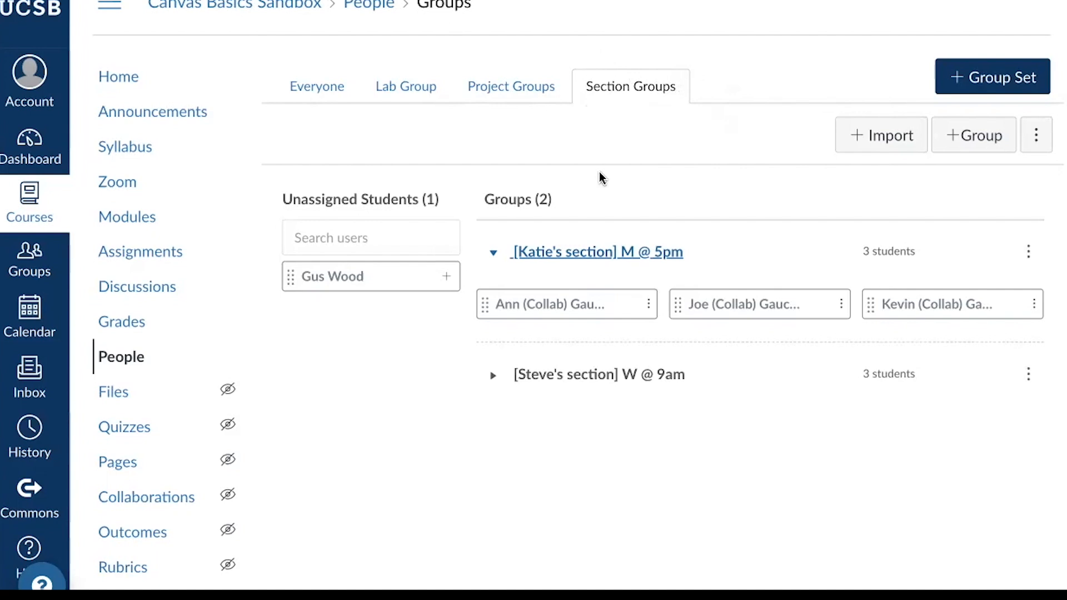
left_click(414, 99)
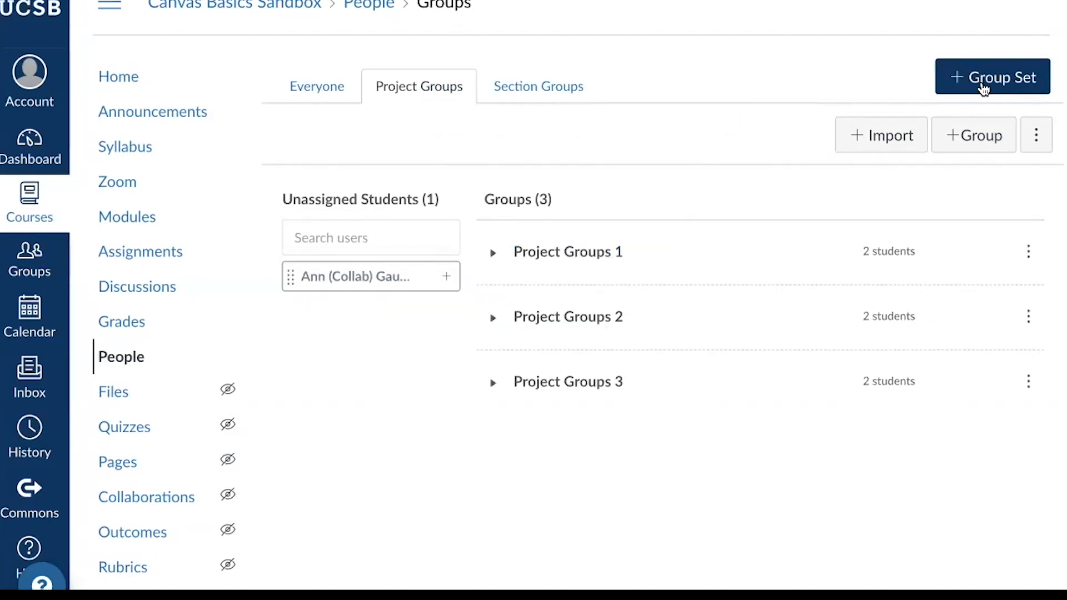
Start a new group set for the course and name it Lab Groups
left_click(982, 89)
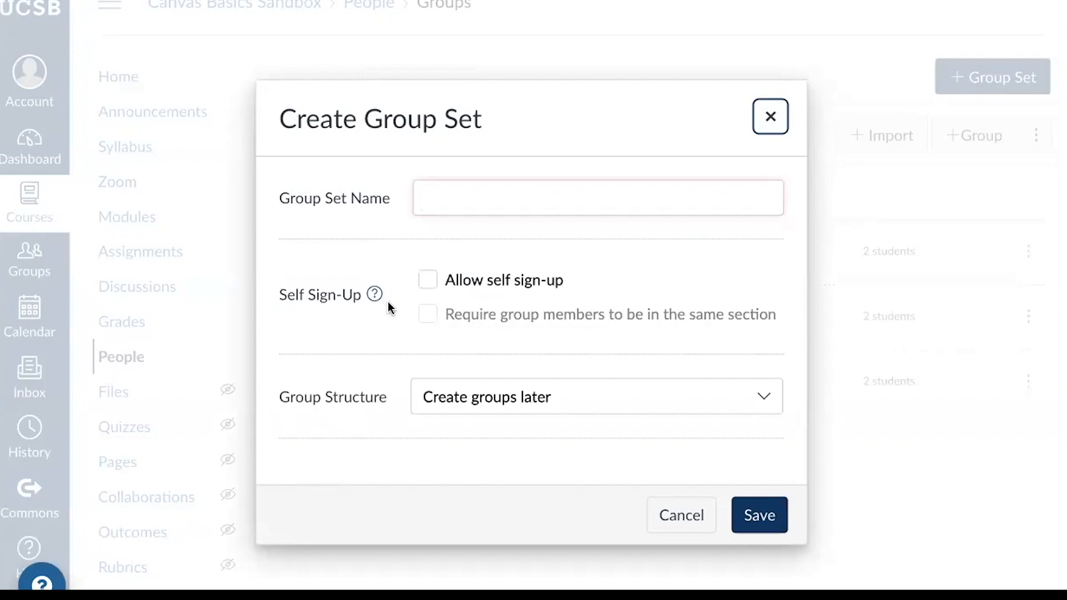
left_click(449, 207)
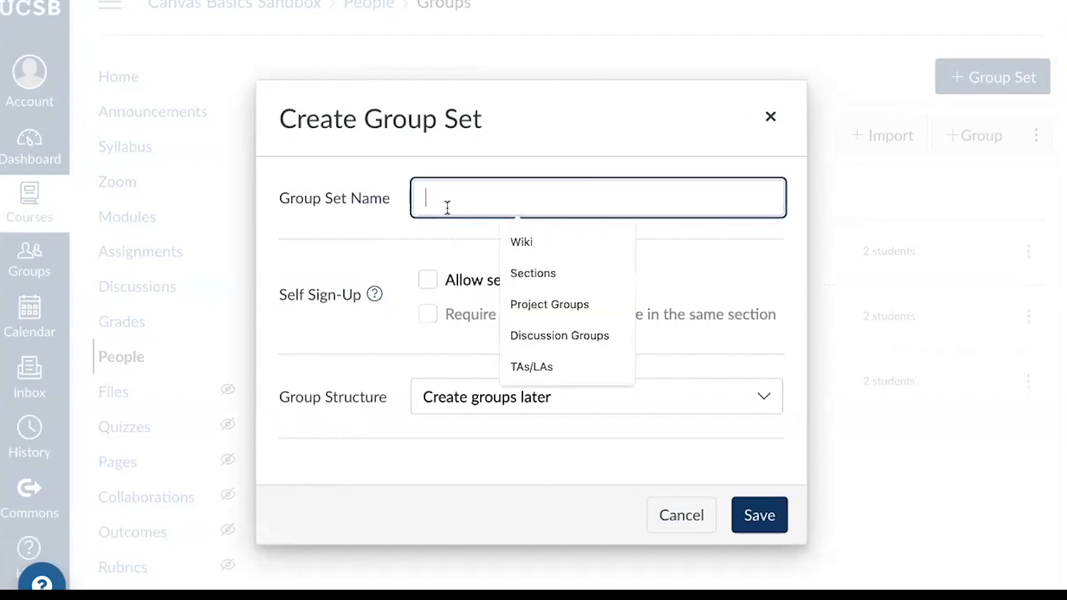
type("Lab Groups")
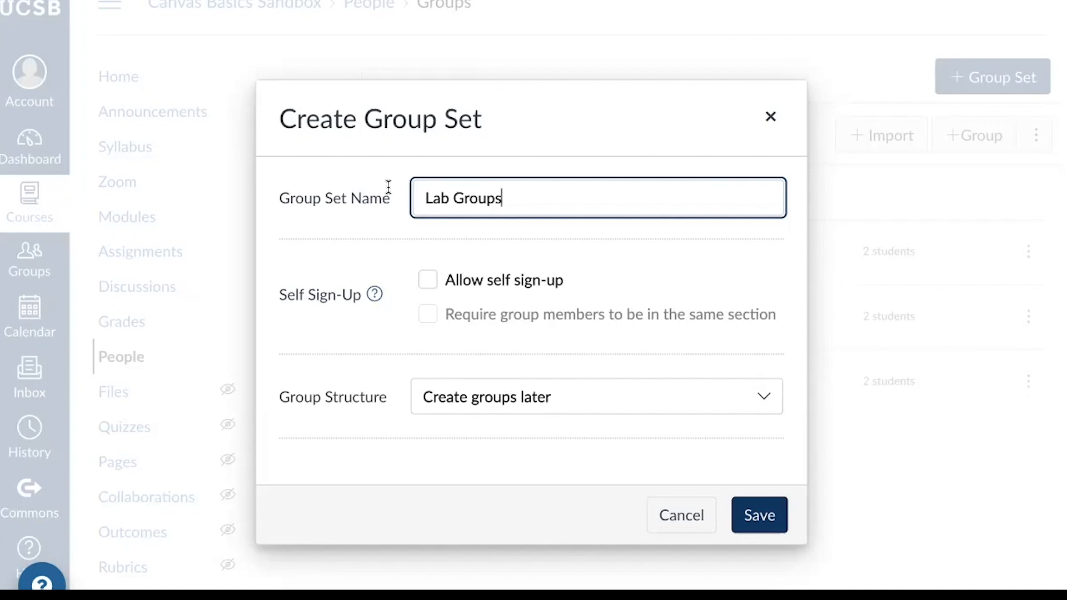
Set the group structure to split students by number of groups with 3 groups, and save the group set
left_click(566, 387)
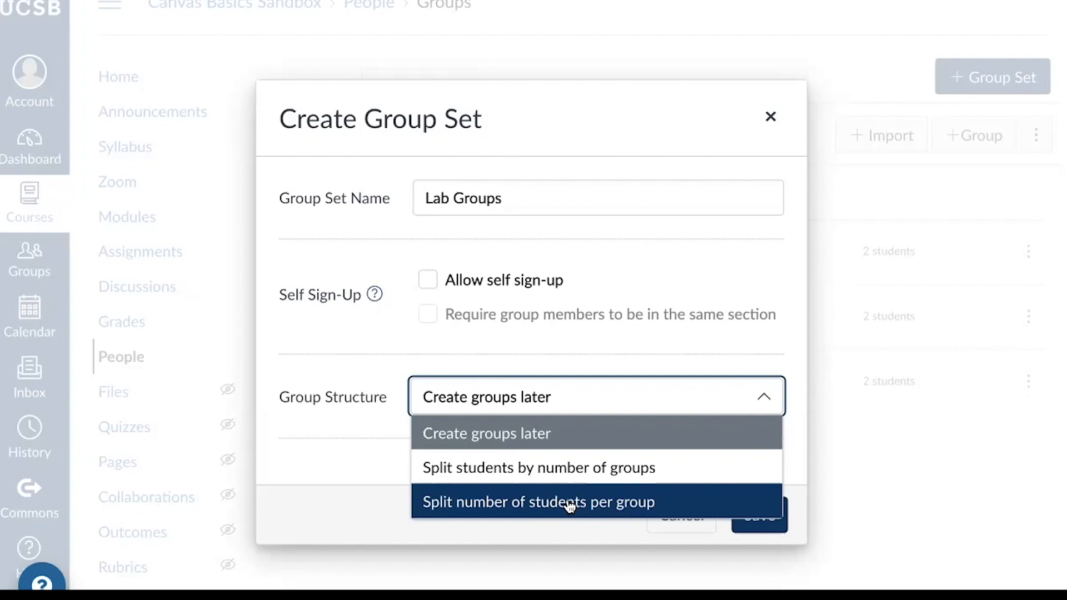
left_click(576, 468)
left_click_drag(457, 353, 410, 355)
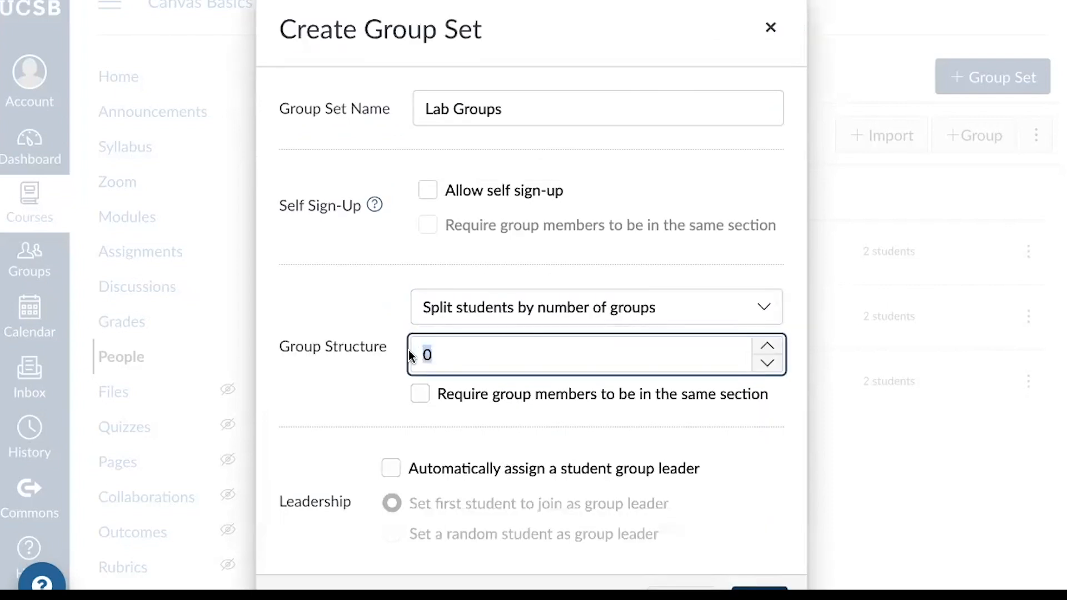
type("3")
left_click_drag(438, 394, 777, 401)
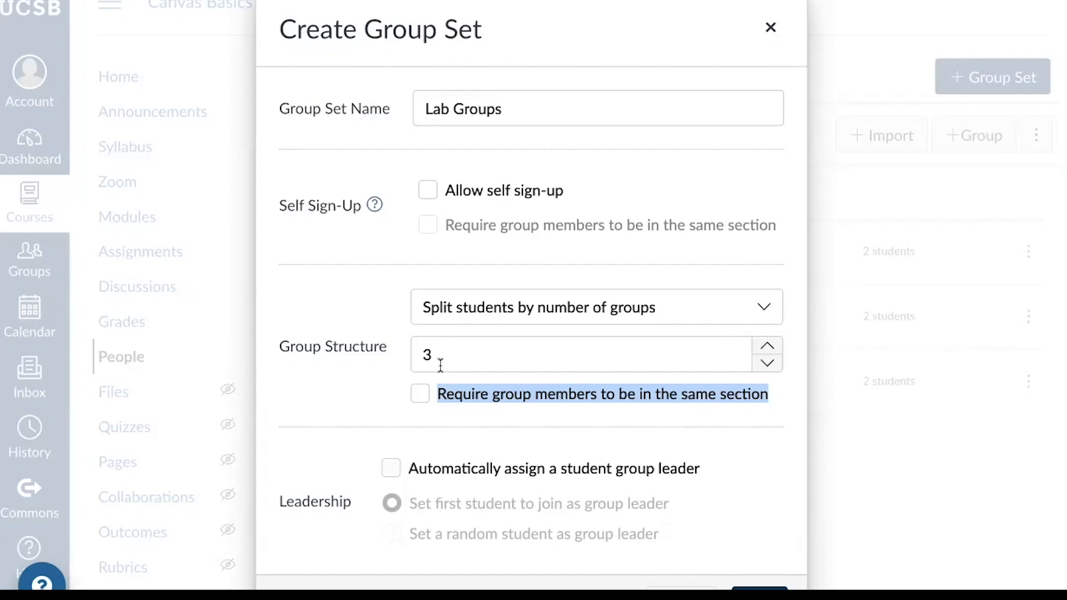
double_click(308, 501)
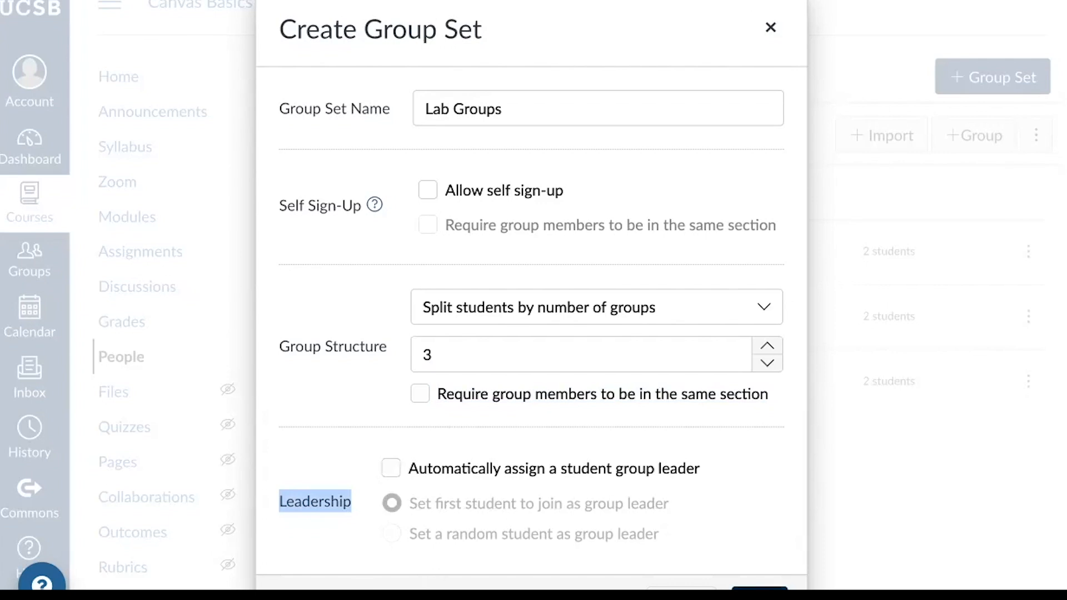
left_click(759, 589)
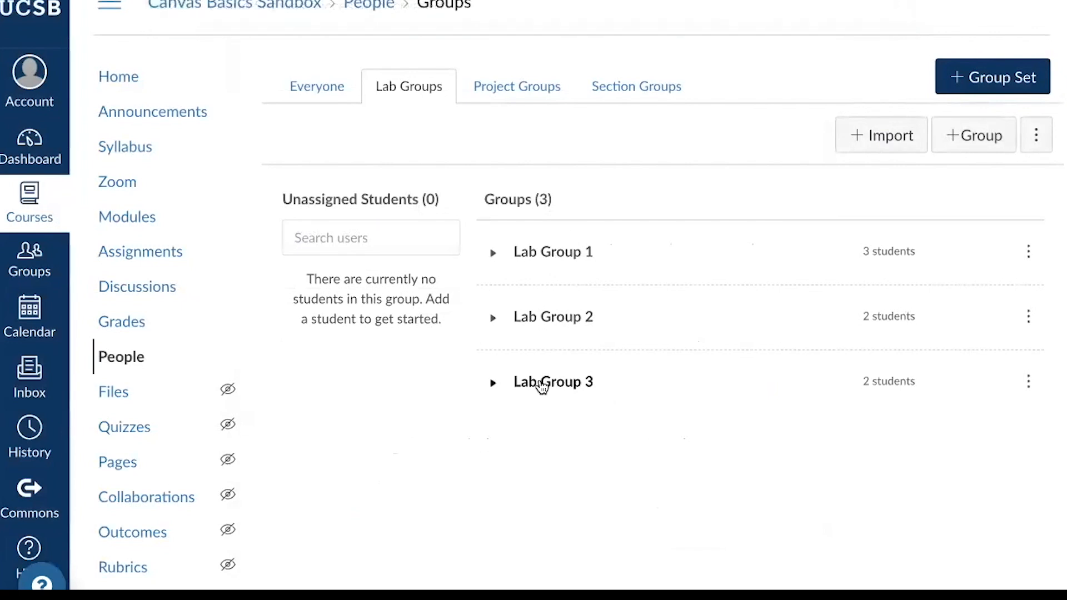
Move the second student in Lab Group 1 to Lab Group 2 and check that group's members
left_click(506, 257)
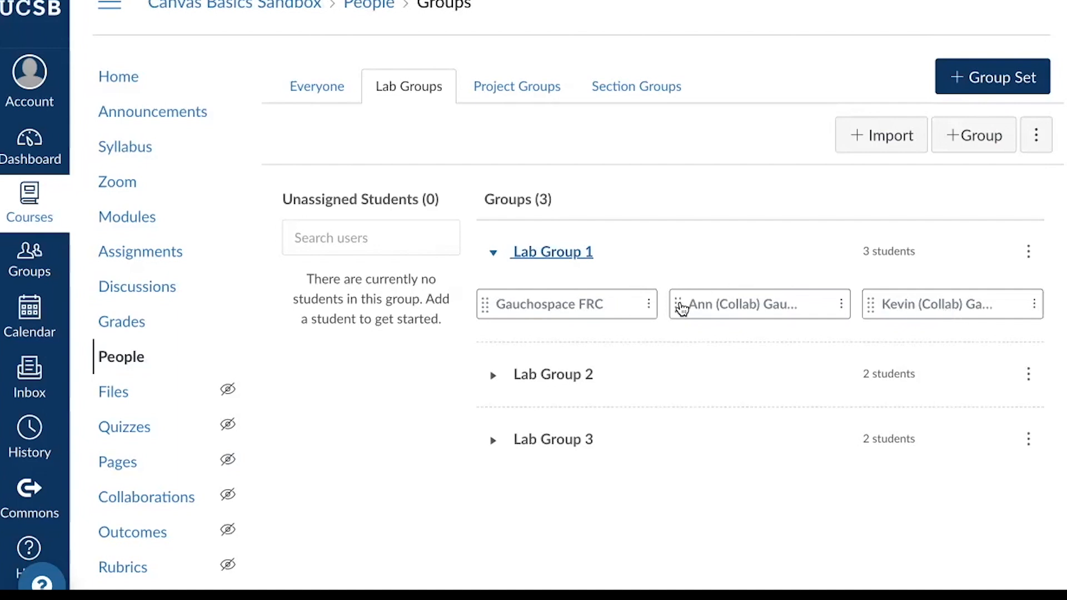
mouse_move(681, 306)
left_mouse_down()
mouse_move(581, 393)
mouse_move(604, 390)
mouse_move(582, 375)
mouse_move(544, 379)
left_mouse_up()
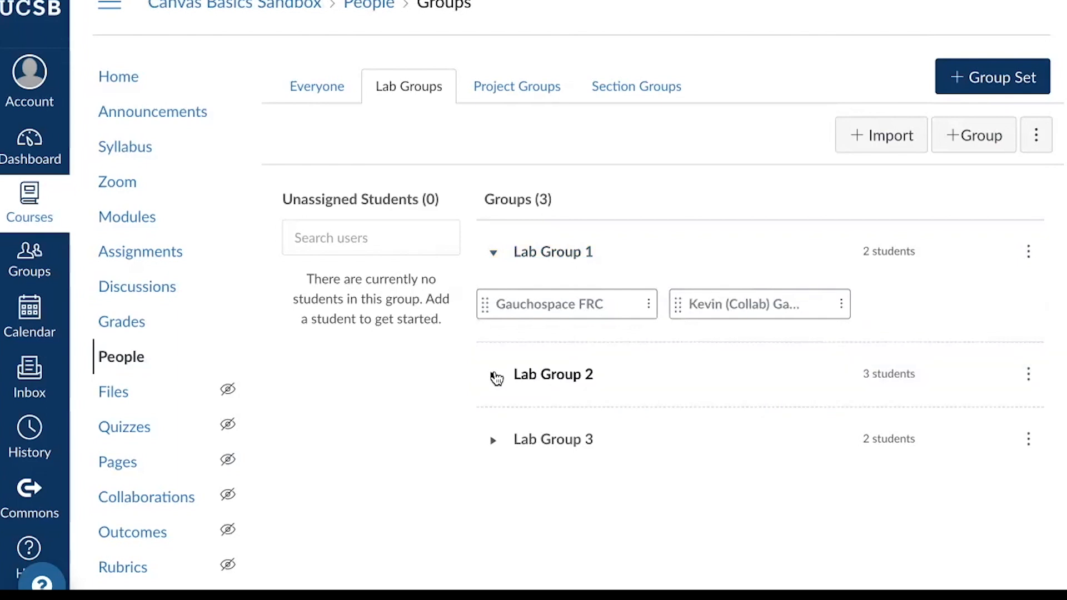
left_click(493, 376)
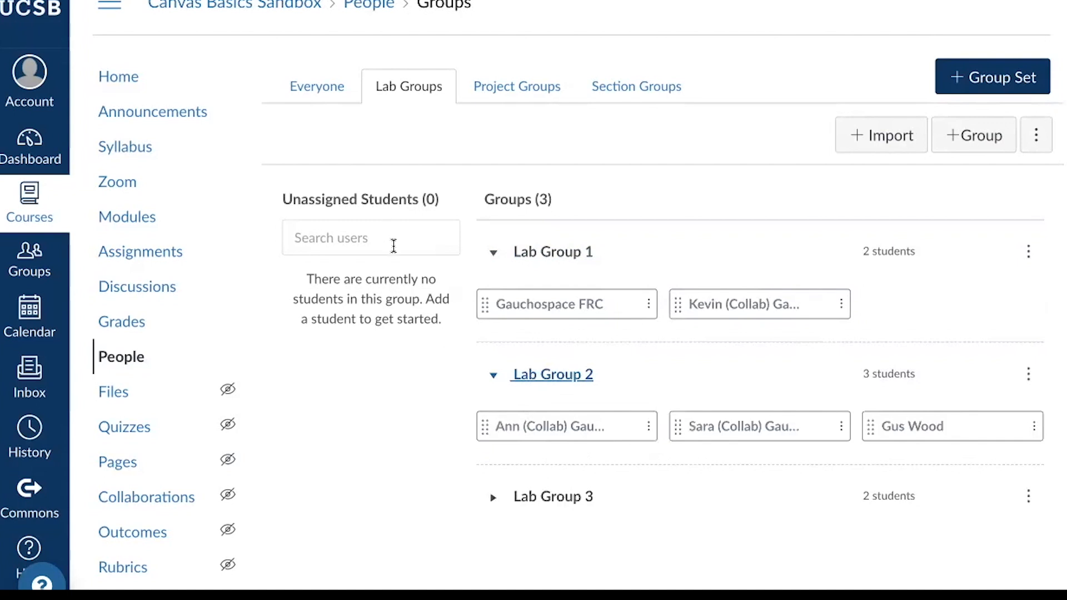
left_click_drag(282, 198, 444, 203)
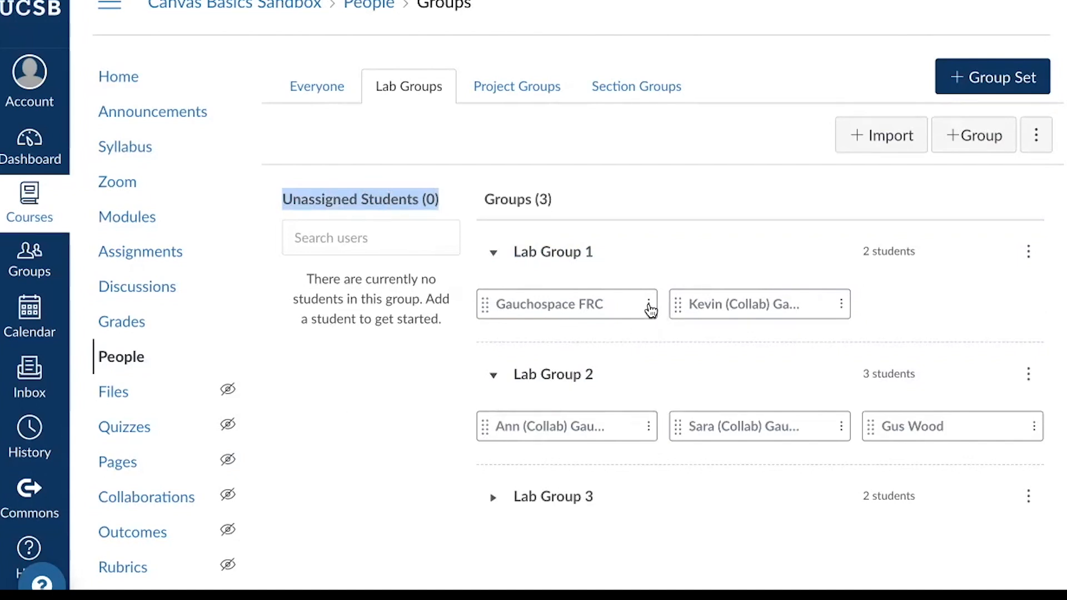
left_click(518, 387)
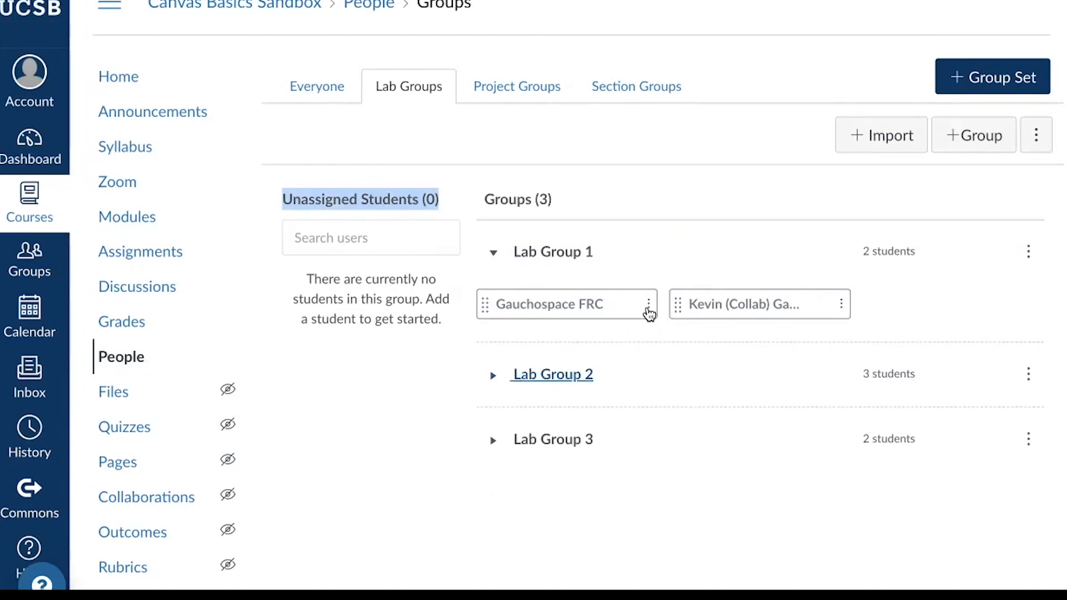
Remove the Gauchospace FRC student from Lab Group 1 and assign the same student back to it
left_click(648, 309)
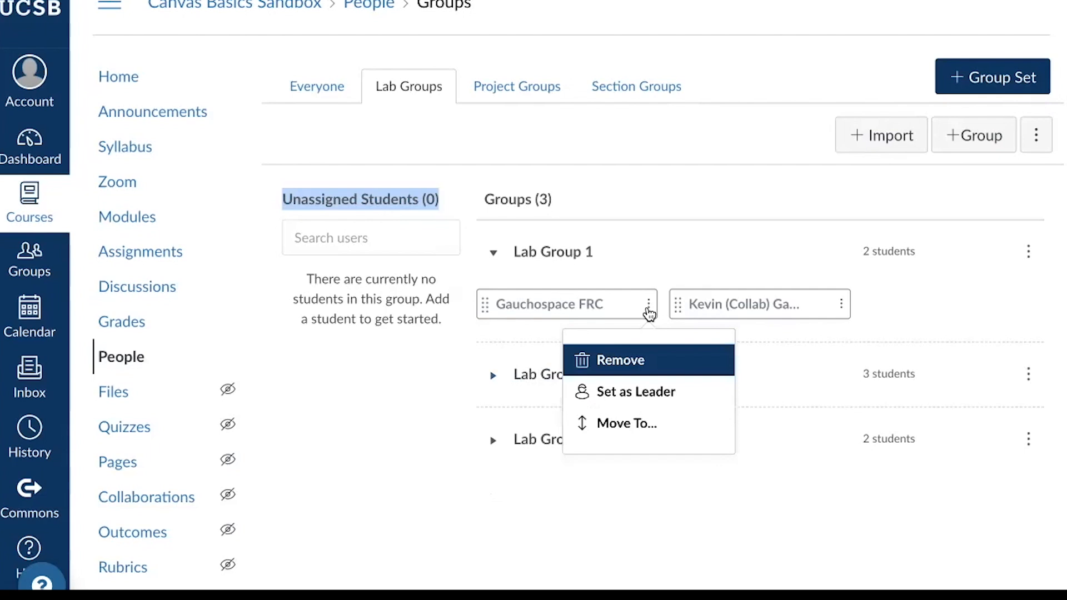
left_click(628, 362)
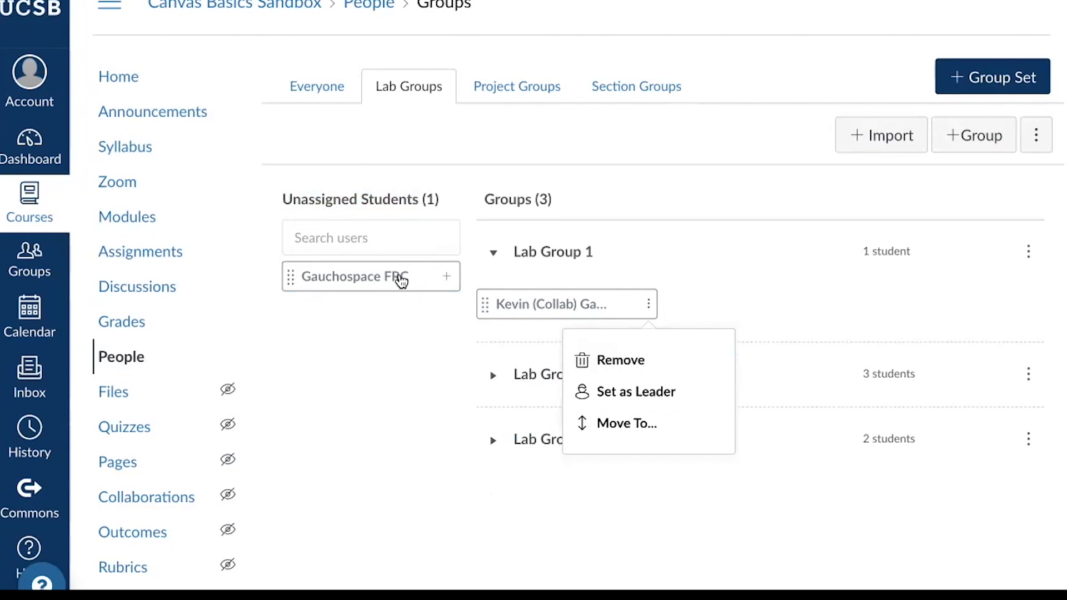
left_click_drag(415, 281, 753, 325)
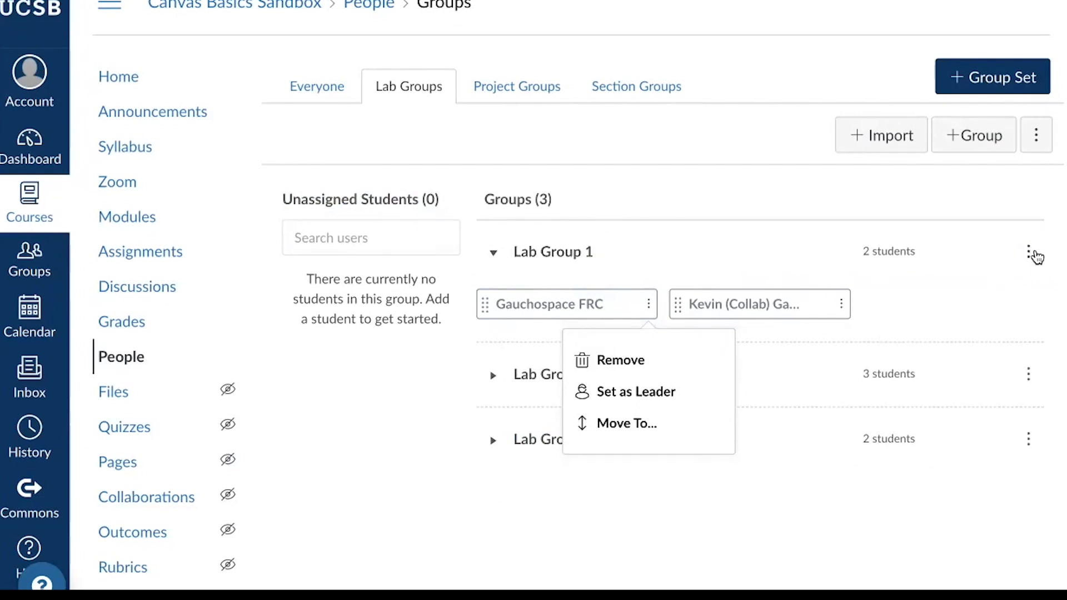
Examine the name and membership limit settings of Lab Group 1 without saving any change
left_click(1029, 253)
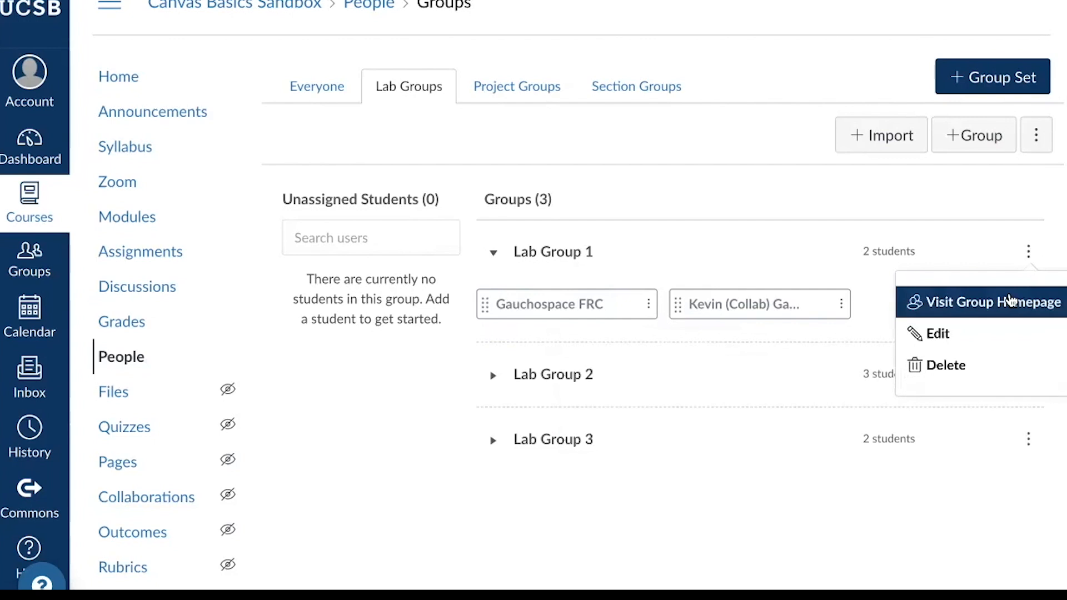
left_click(959, 342)
left_click_drag(442, 287, 291, 280)
left_click_drag(314, 345, 467, 351)
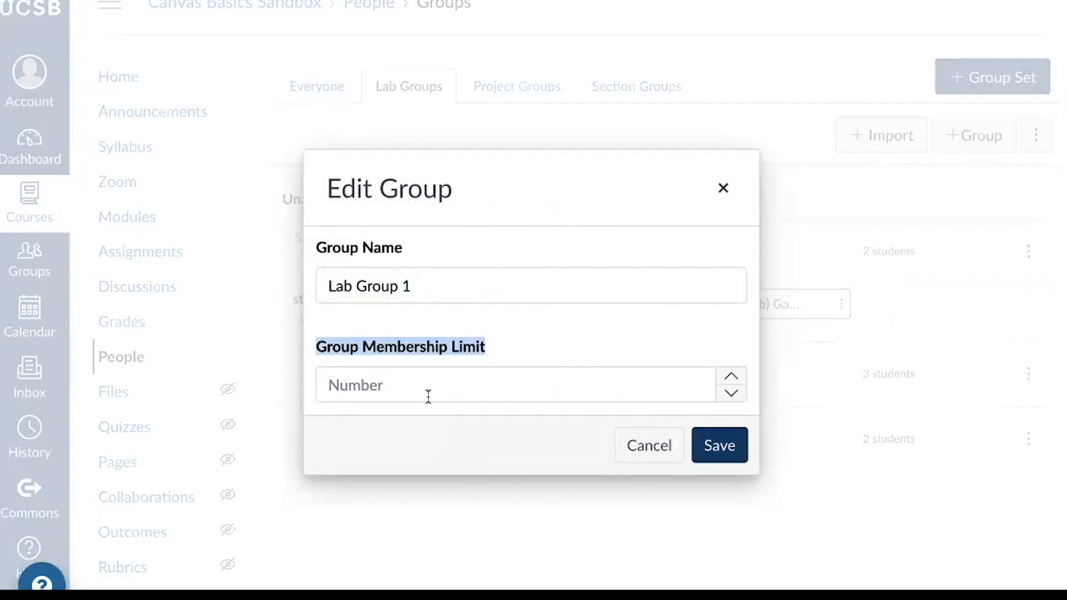
left_click(659, 453)
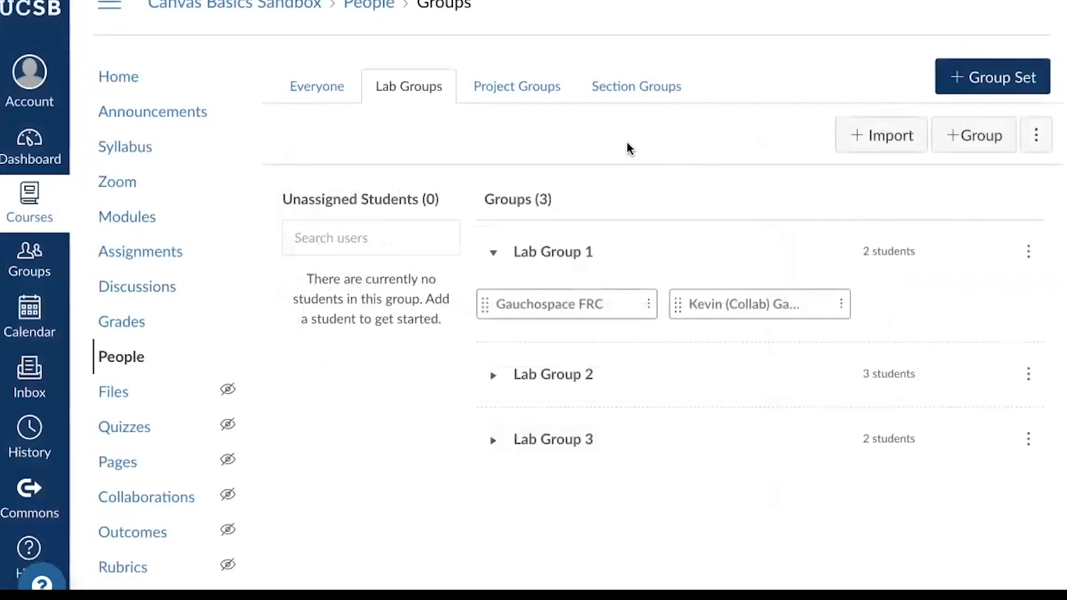
Add a group named Lab Group 4 to the Lab Groups set with no membership limit
left_click(981, 147)
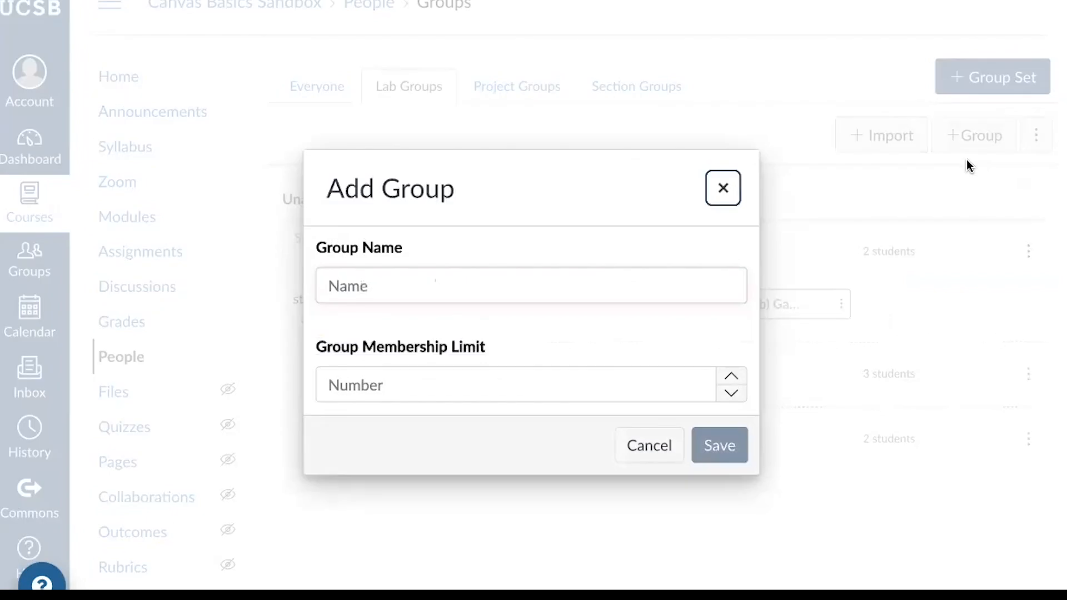
left_click(466, 274)
type("Lab Group 4")
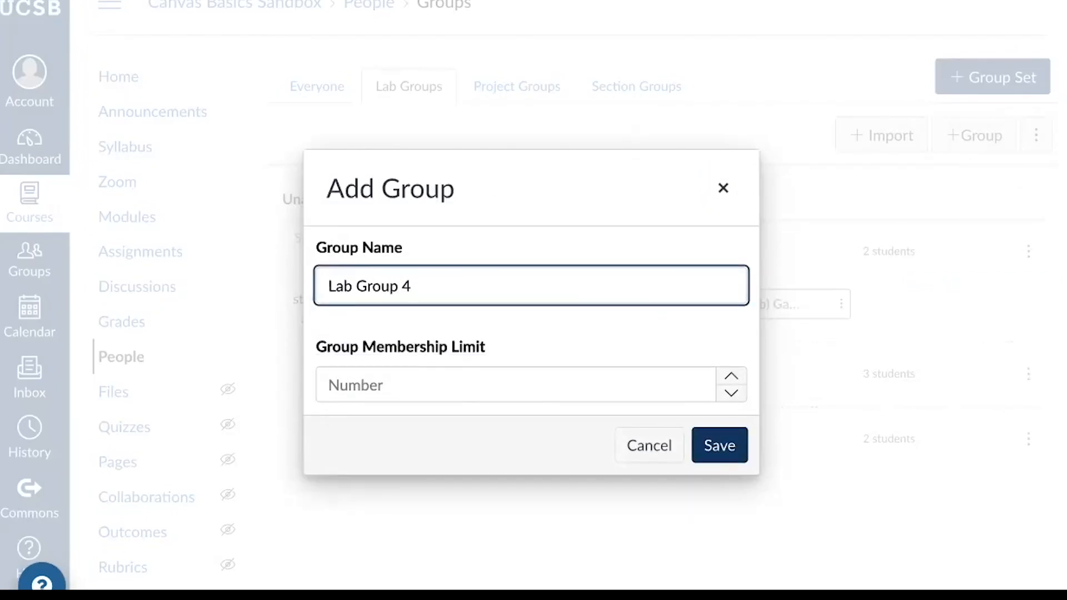
left_click(721, 457)
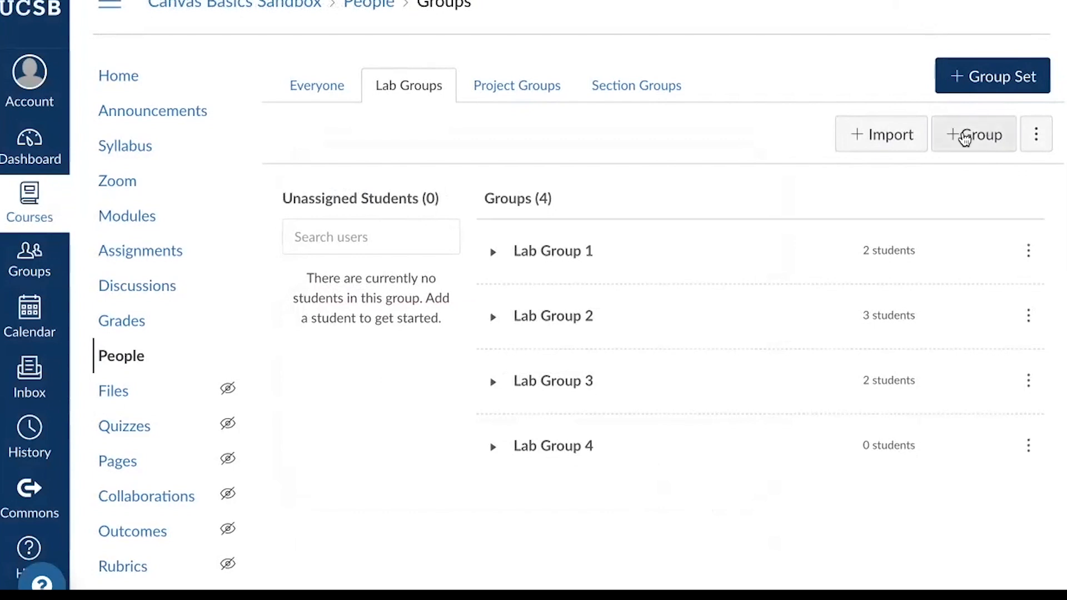
Review the Lab Groups set's name, self sign-up and leadership settings, then leave without saving
left_click(1038, 139)
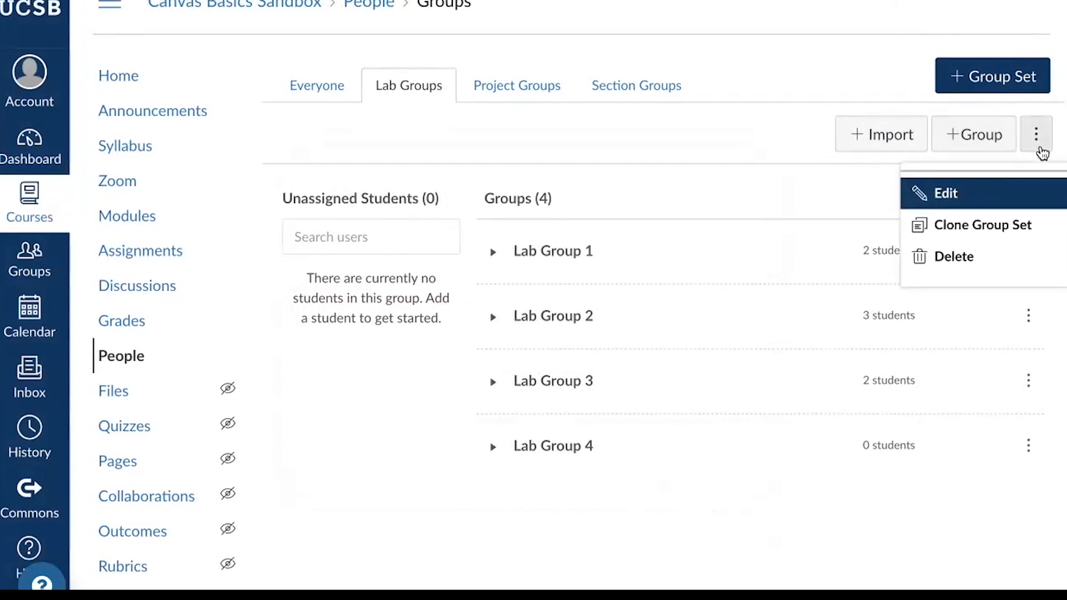
left_click(947, 195)
left_click_drag(333, 181, 437, 183)
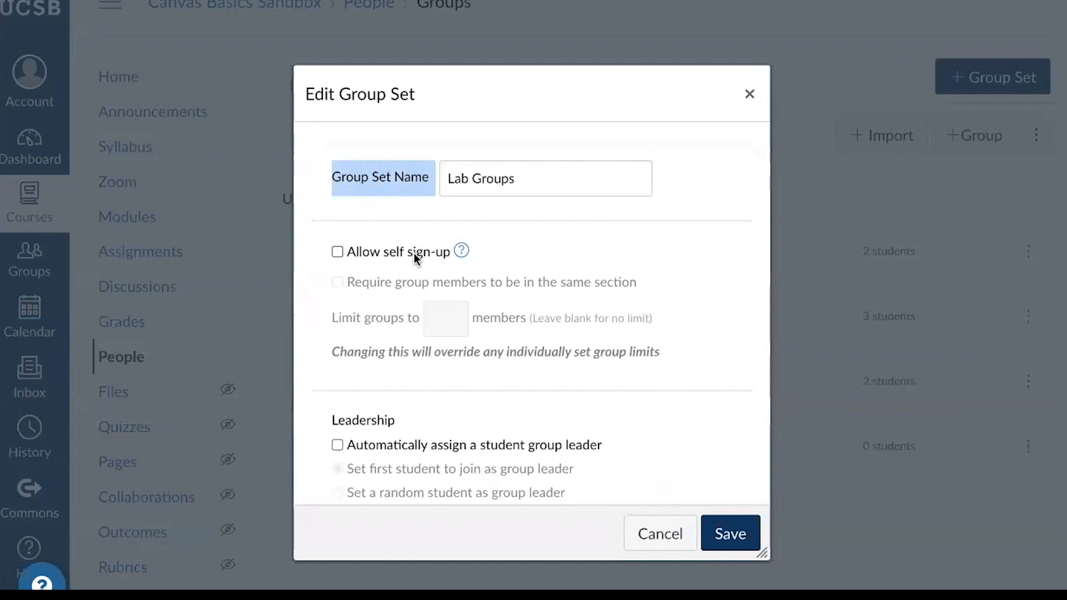
scroll(505, 459, "down", 1)
left_click(662, 537)
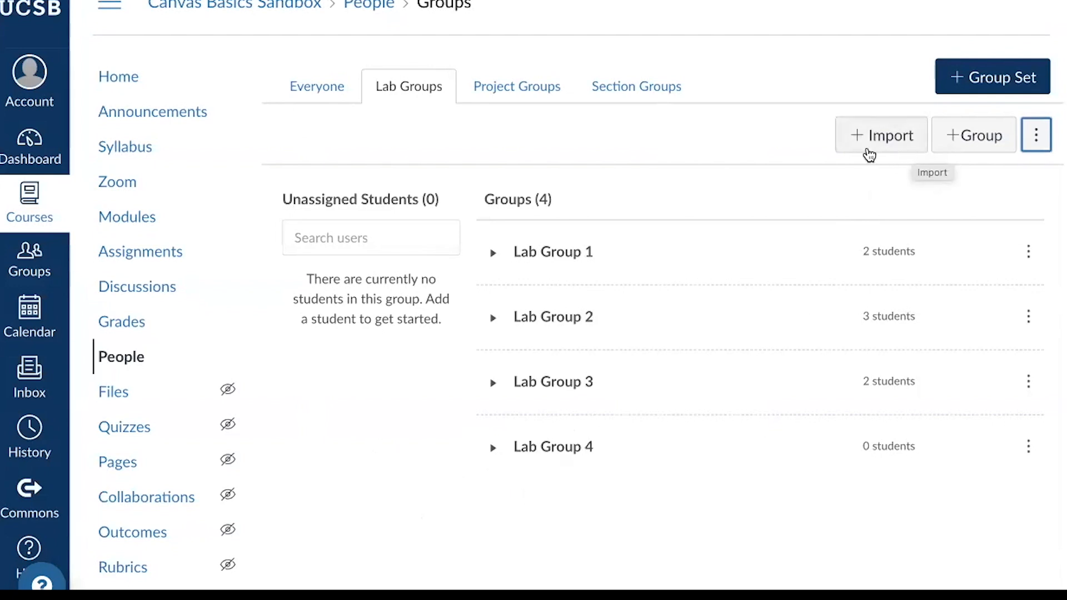
View the CSV upload and course roster download options for importing groups, and close them
left_click(886, 146)
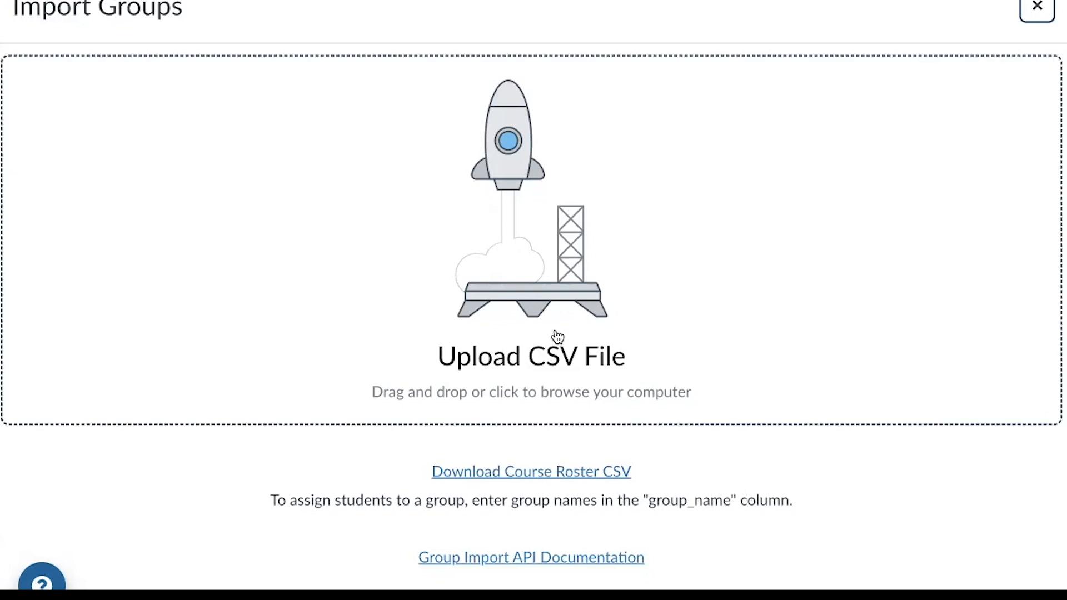
left_click(1046, 6)
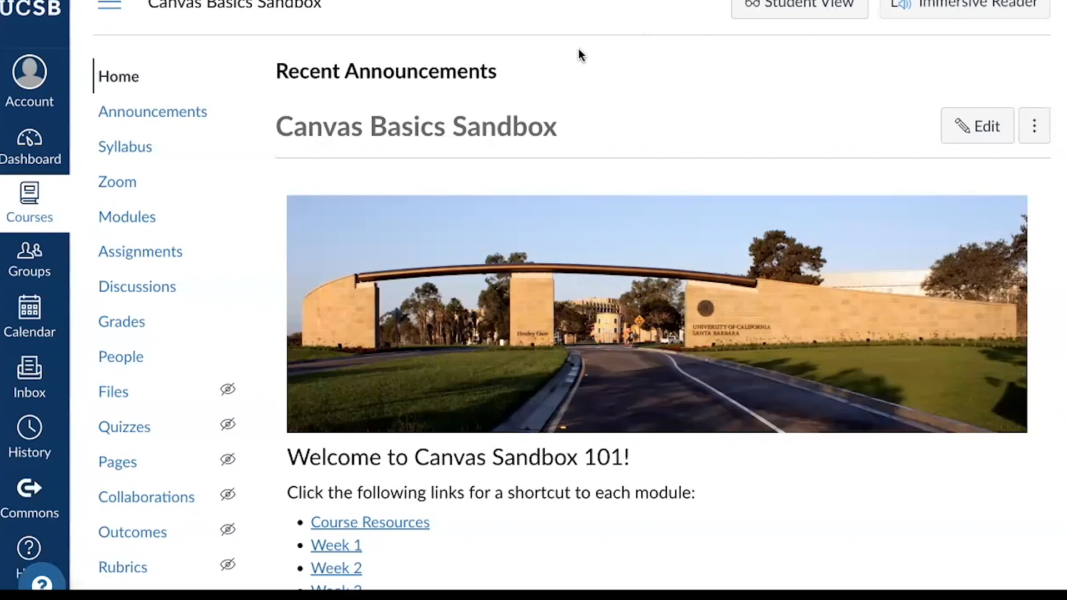
Visit the group homepage of Project Groups 1 from the course's Project Groups set
left_click(139, 366)
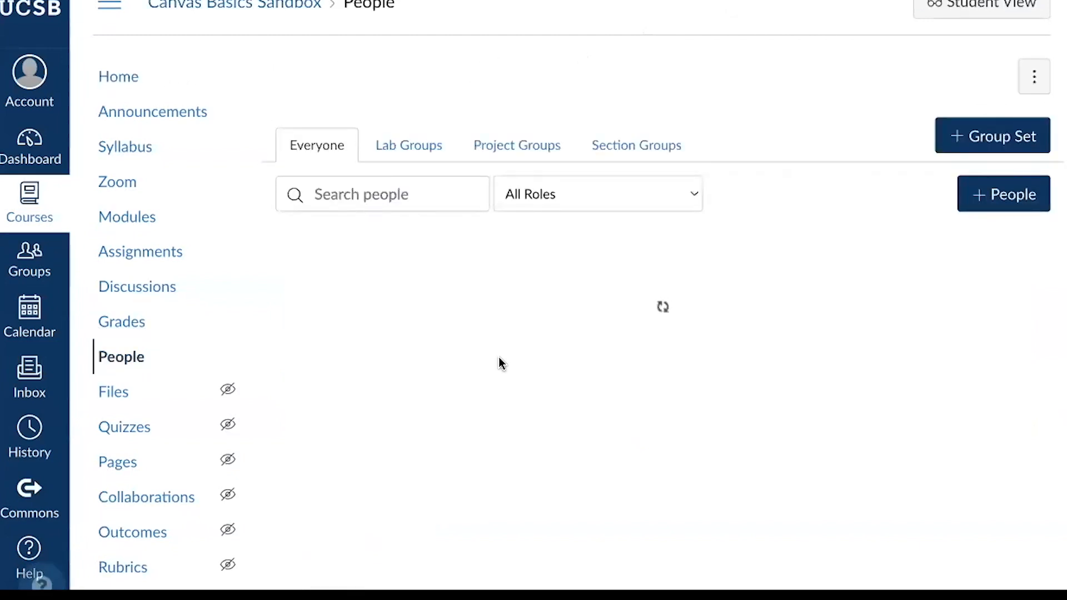
left_click(526, 145)
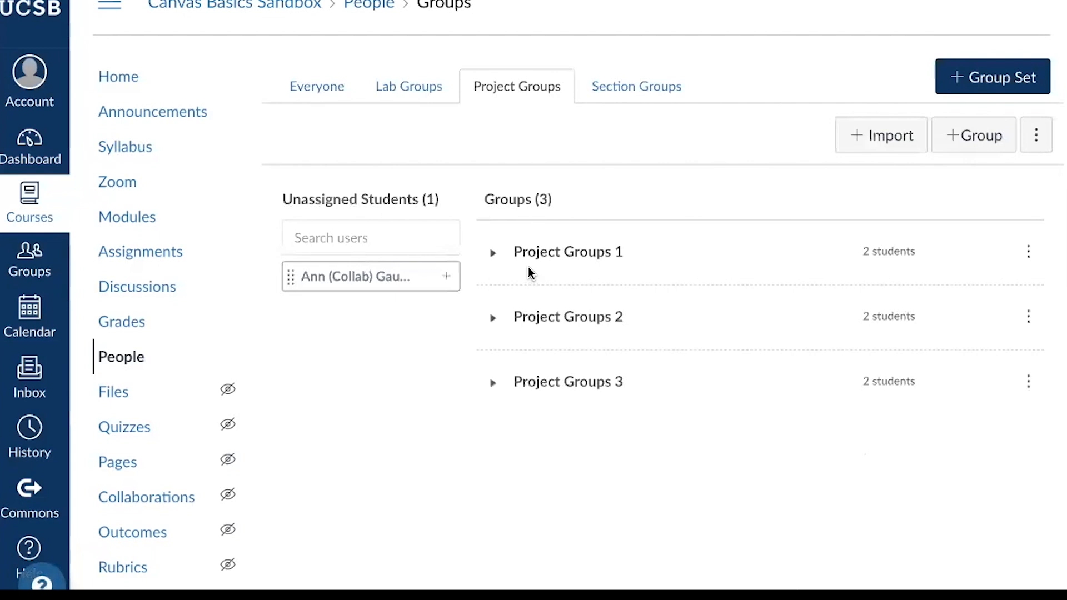
left_click(1027, 259)
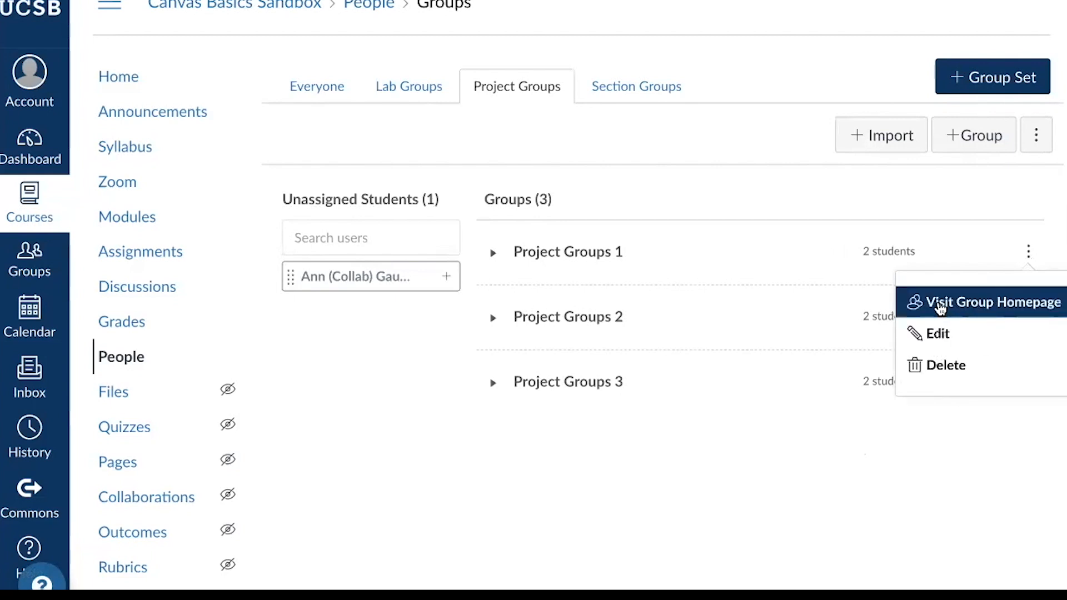
left_click(1033, 304)
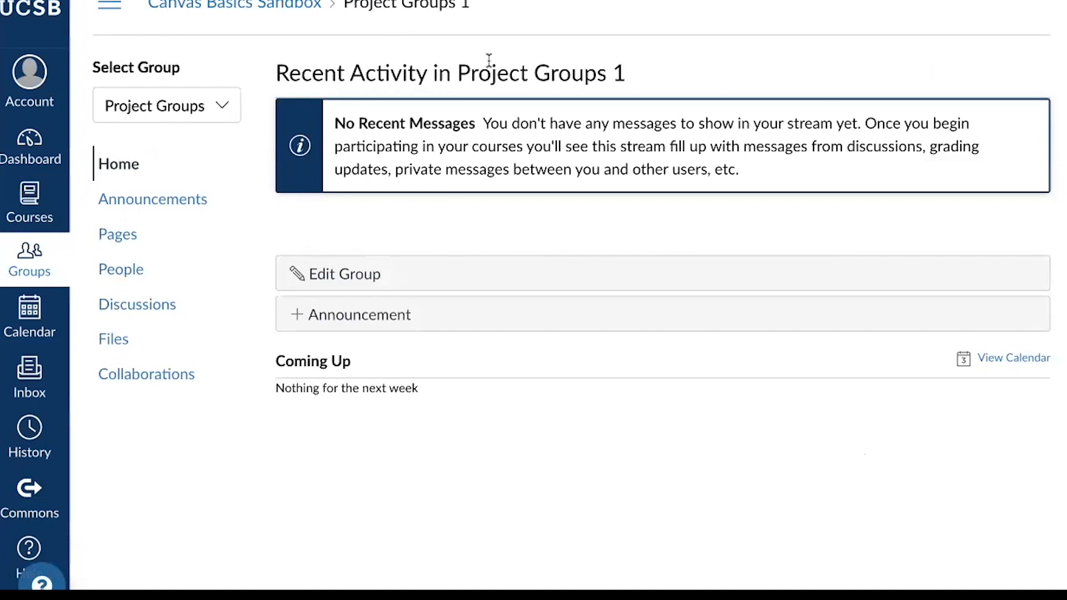
Review the Project Groups 1 site's group switcher, People list and Discussions, then return to the group's homepage
left_click(203, 108)
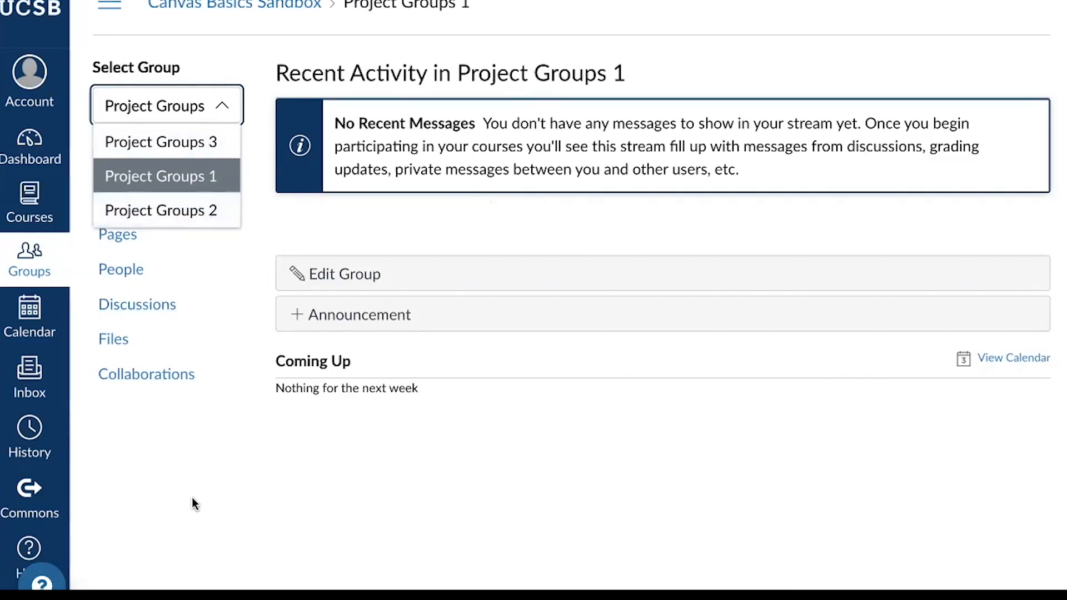
left_click(522, 523)
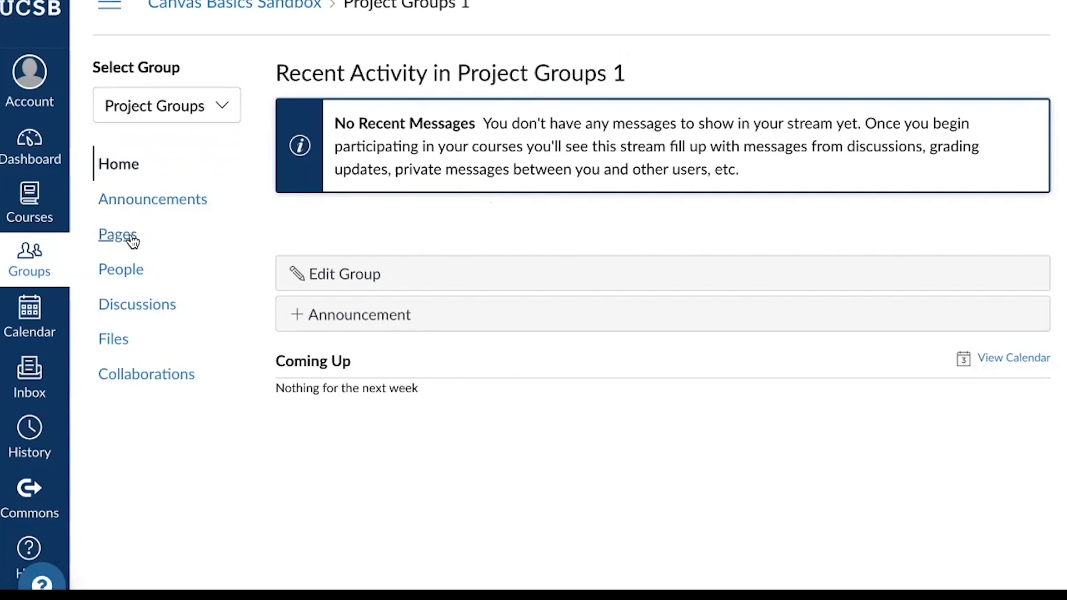
left_click(119, 281)
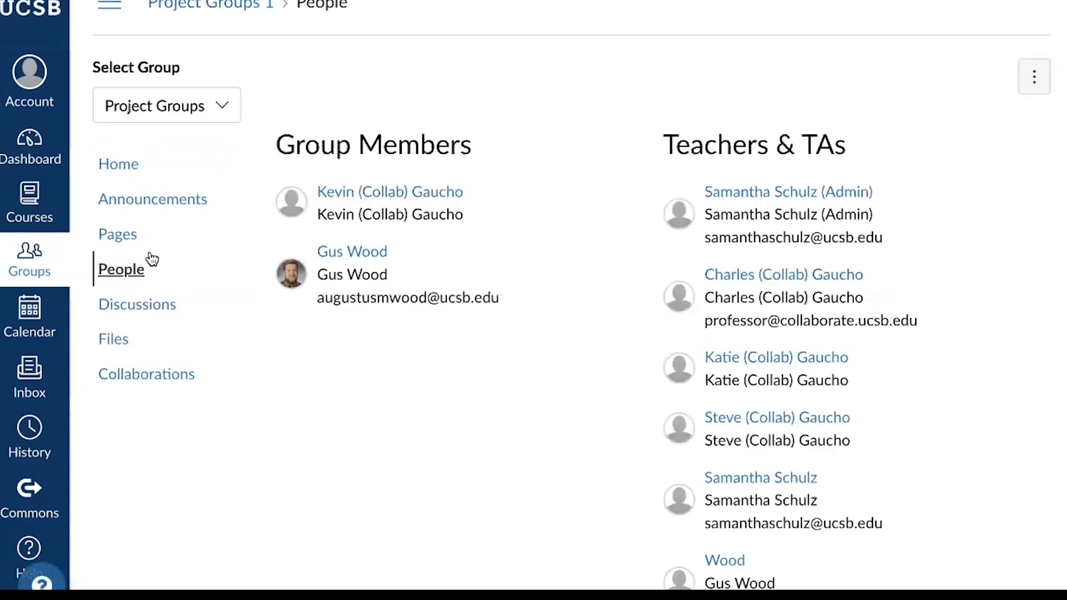
left_click(155, 304)
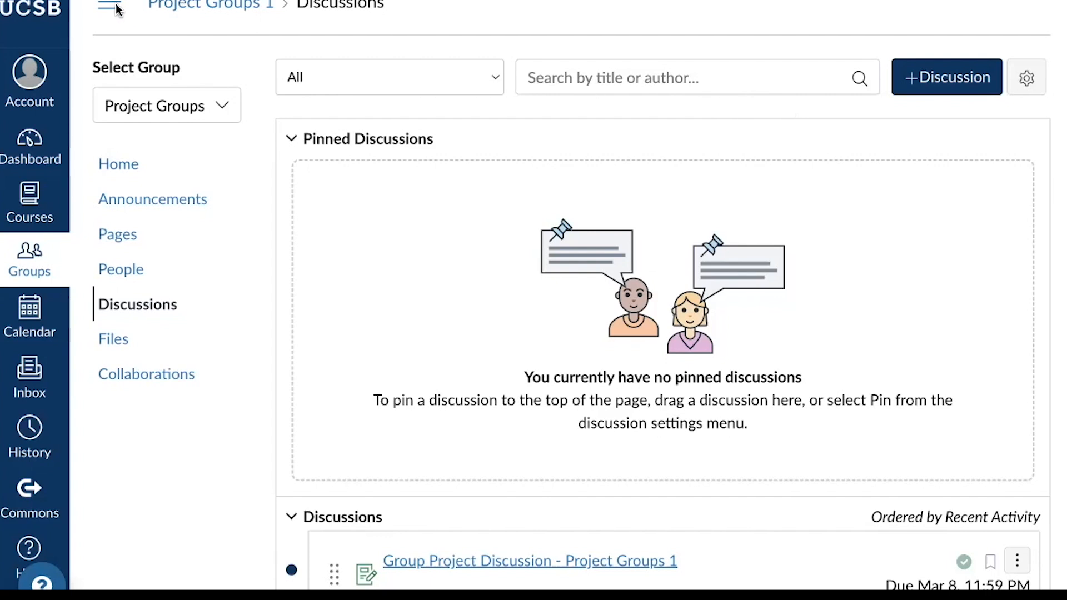
left_click(211, 4)
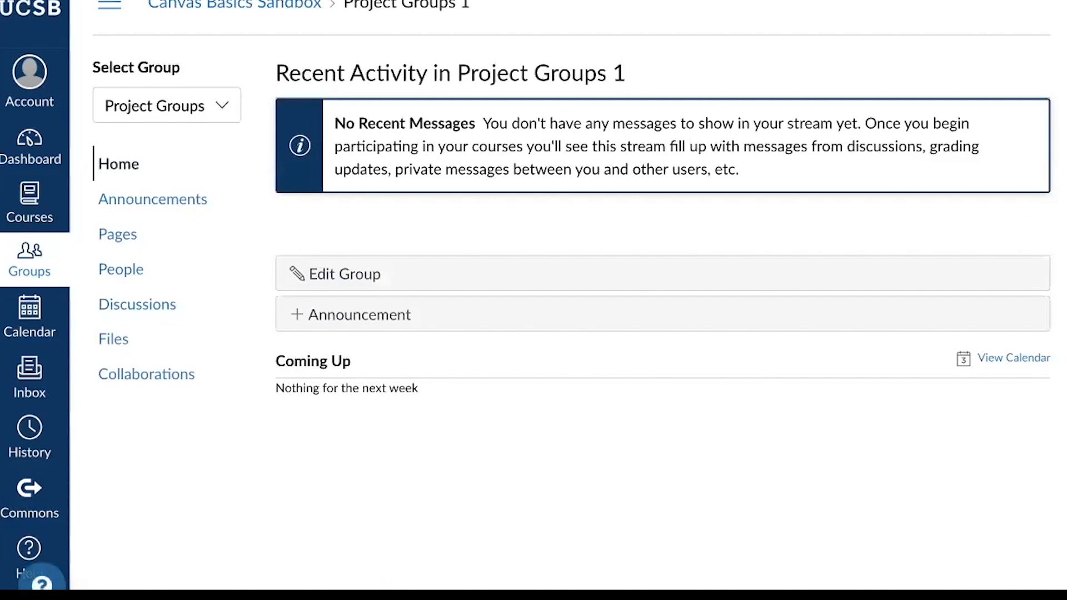
Return to the Canvas Basics Sandbox course and open its assignment named Group Assignment for editing
left_click(274, 10)
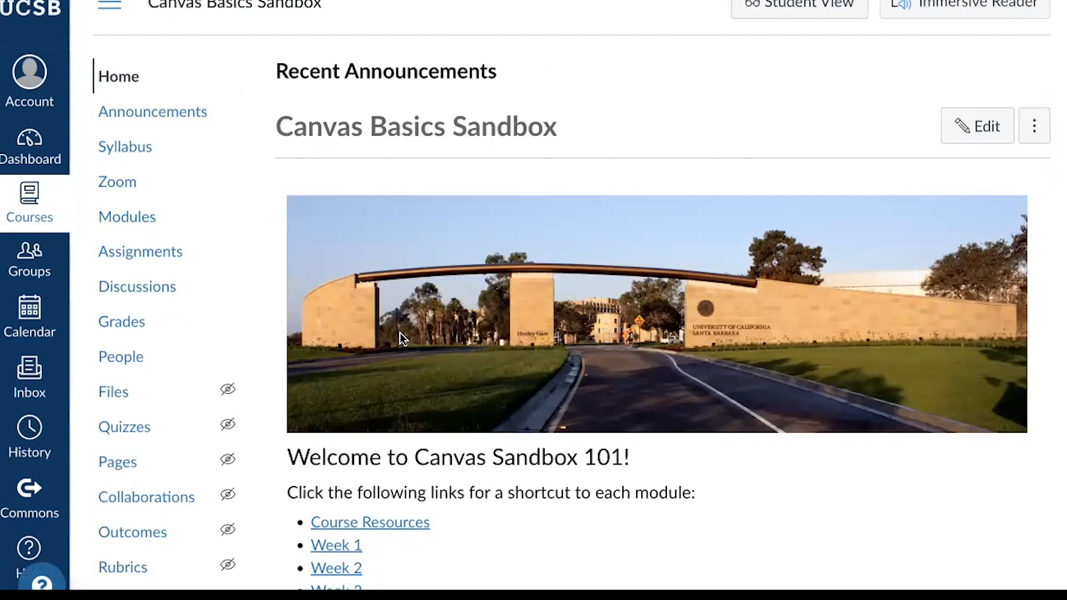
left_click(161, 257)
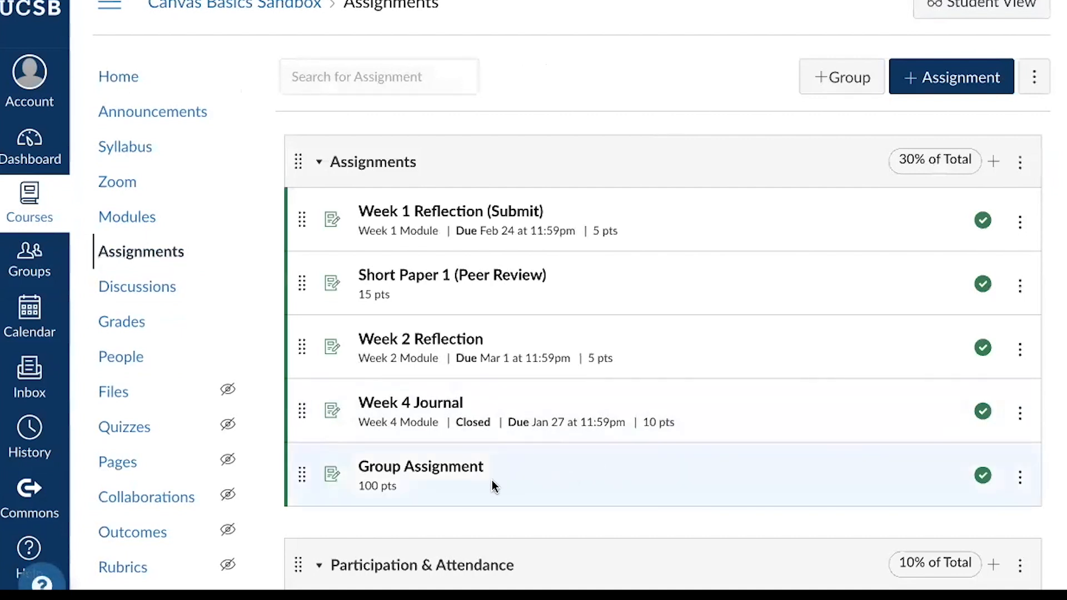
left_click(413, 469)
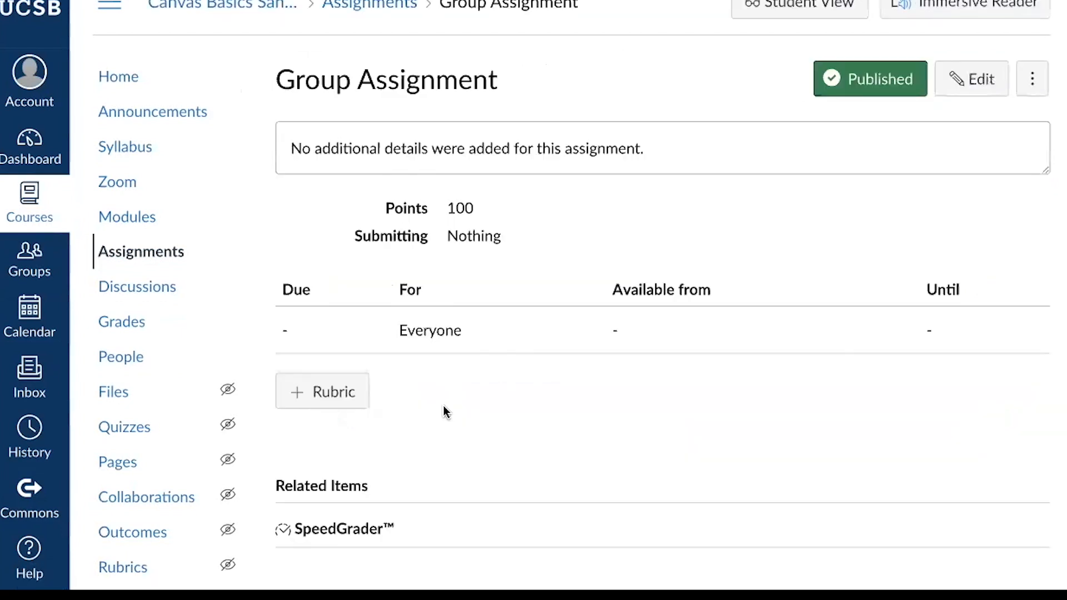
left_click(970, 89)
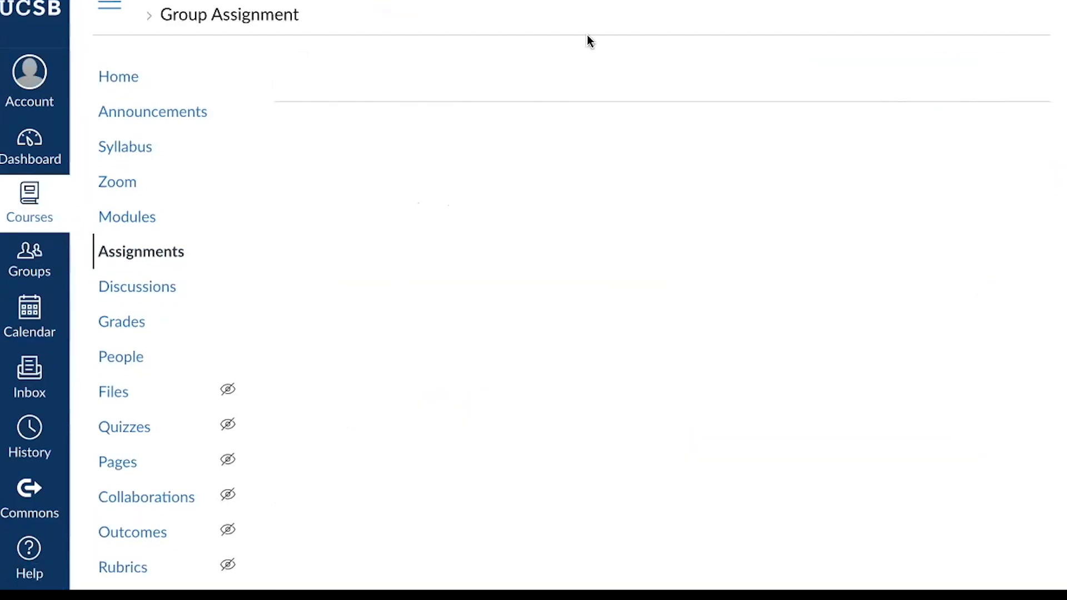
Make Group Assignment a group assignment using the Project Groups set, and save it
scroll(439, 214, "down", 10)
scroll(440, 219, "up", 3)
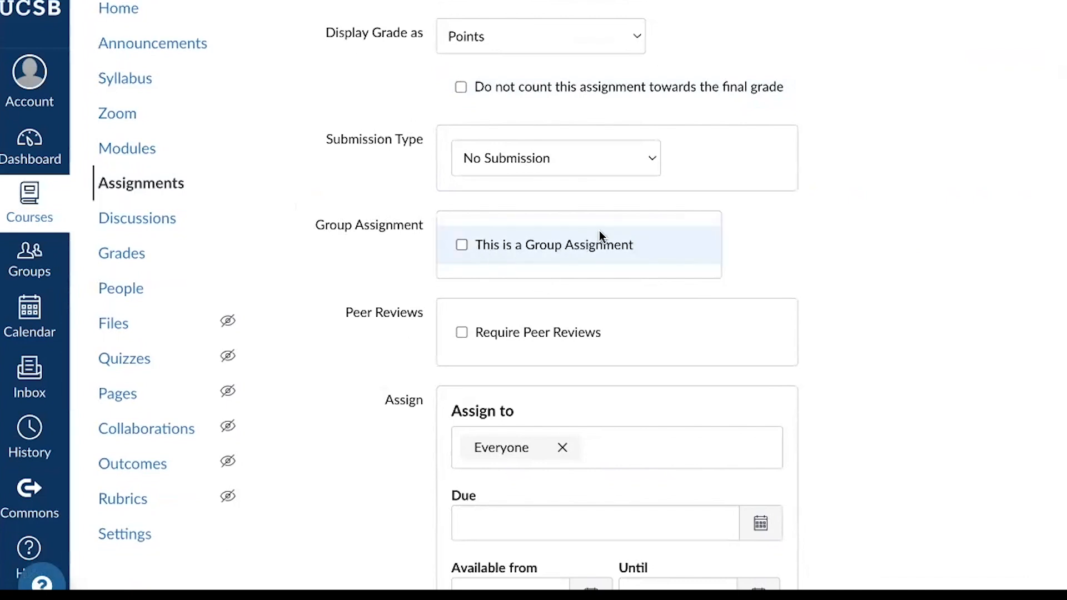
left_click(462, 244)
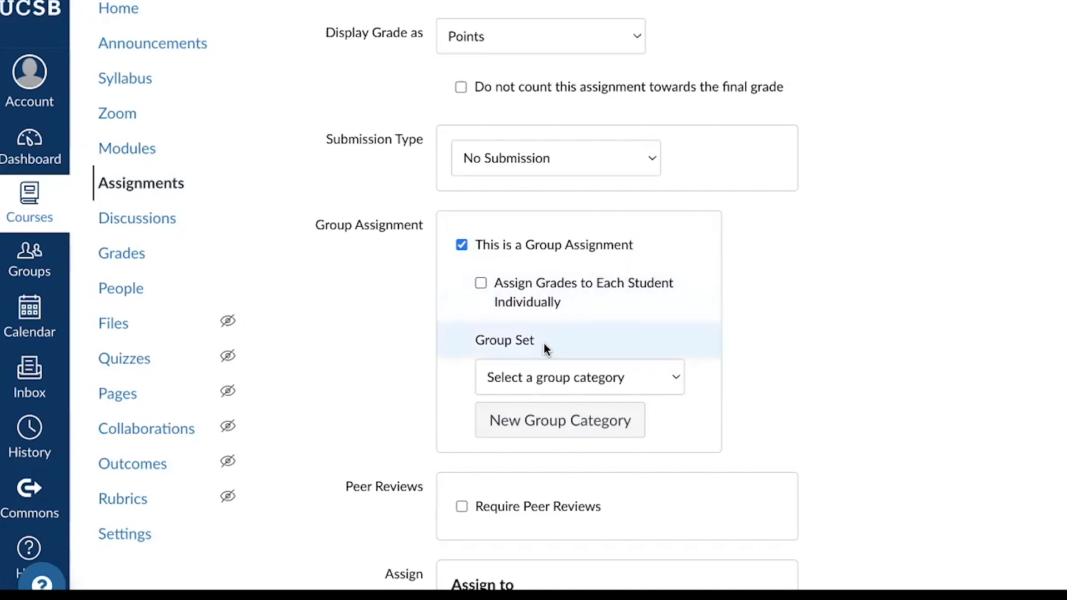
scroll(545, 348, "down", 1)
left_click_drag(476, 300, 541, 305)
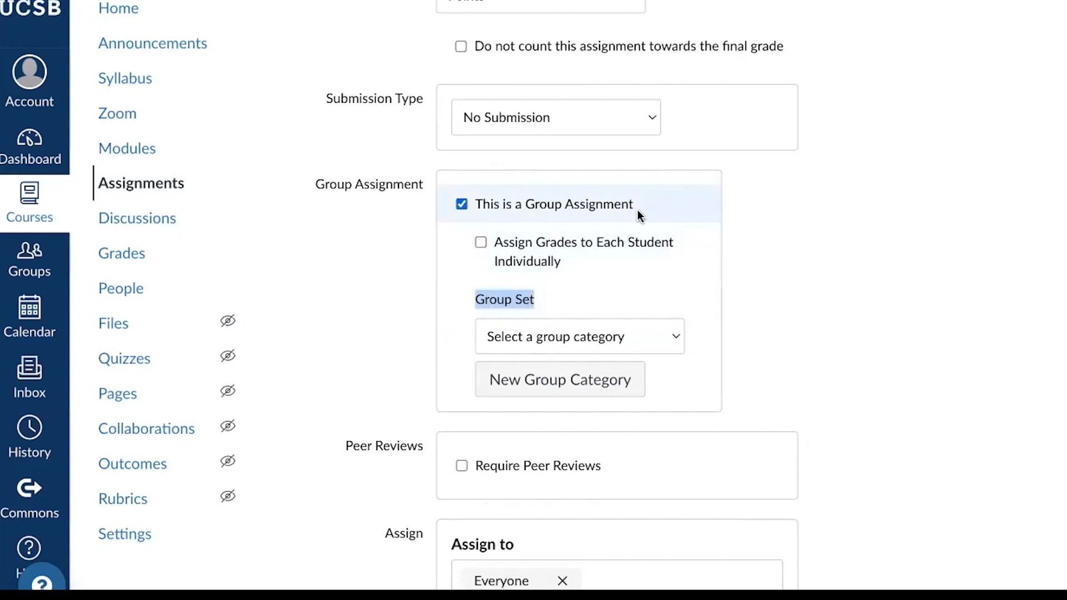
left_click(600, 337)
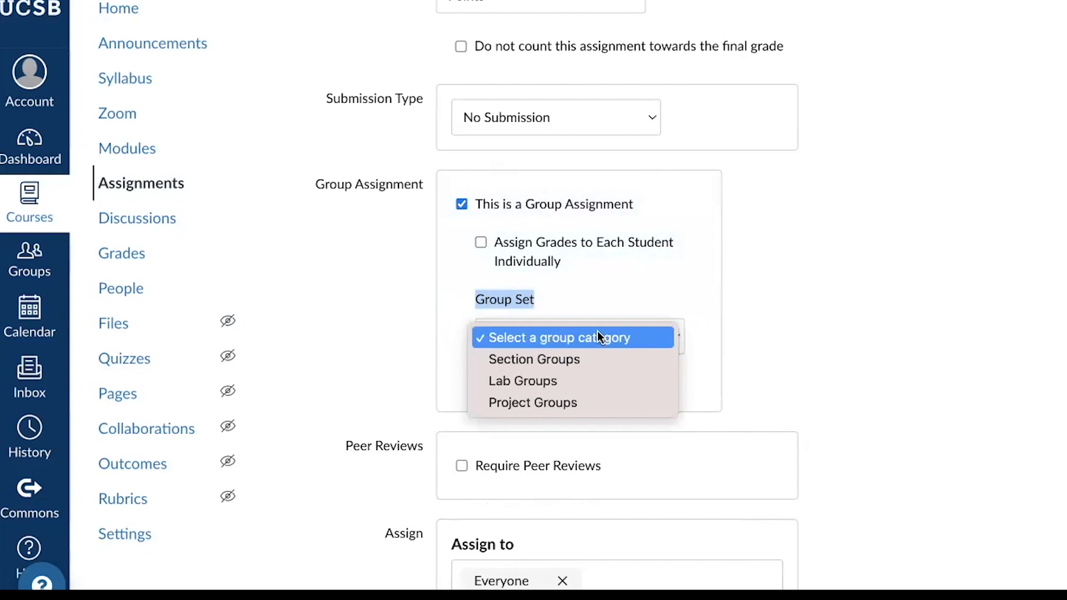
left_click(585, 405)
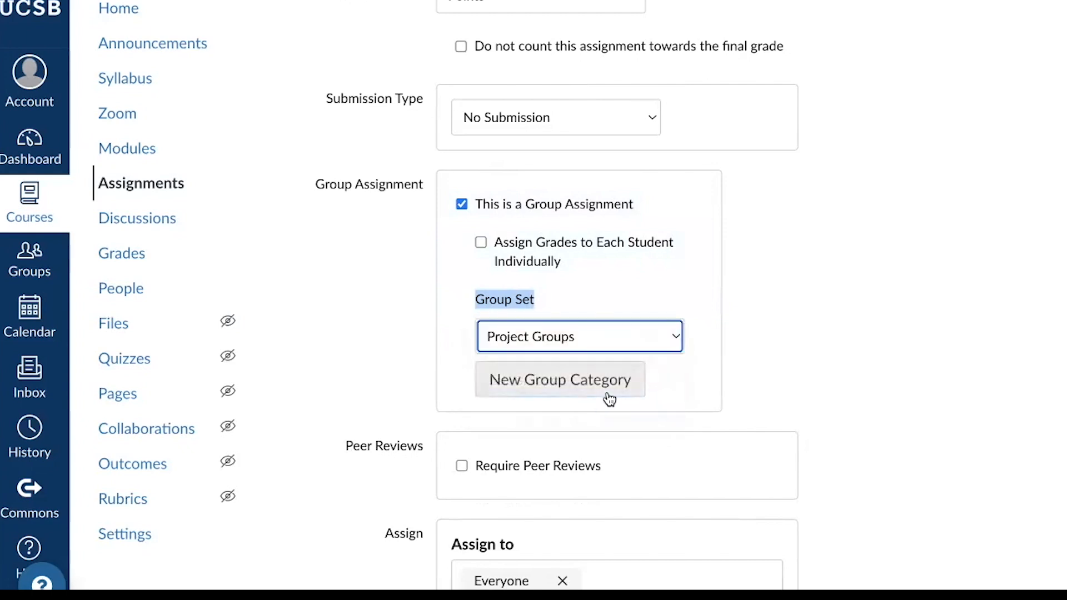
scroll(609, 399, "down", 5)
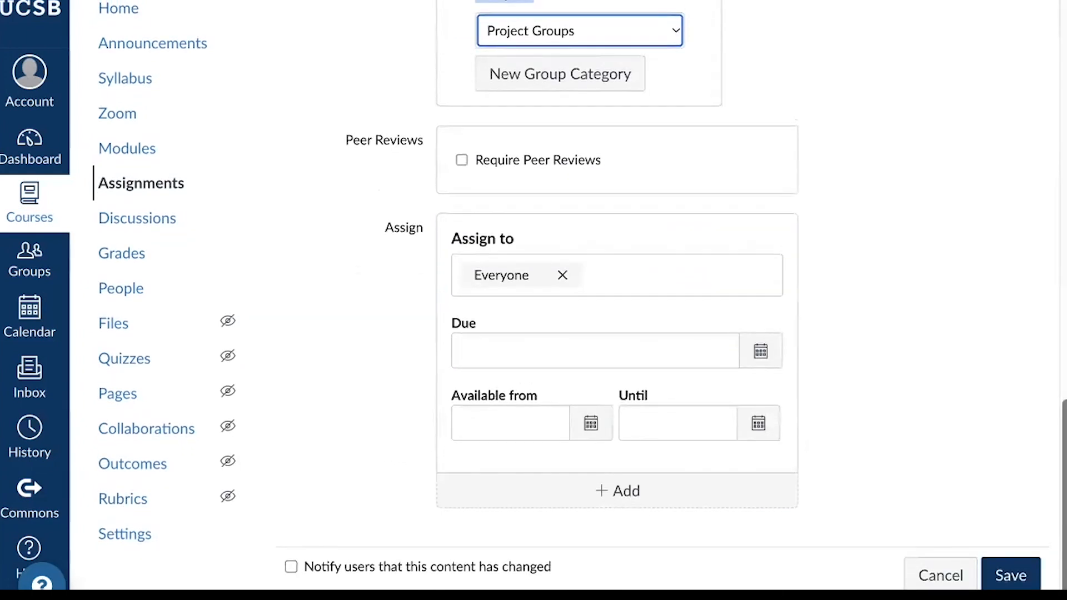
left_click(1015, 579)
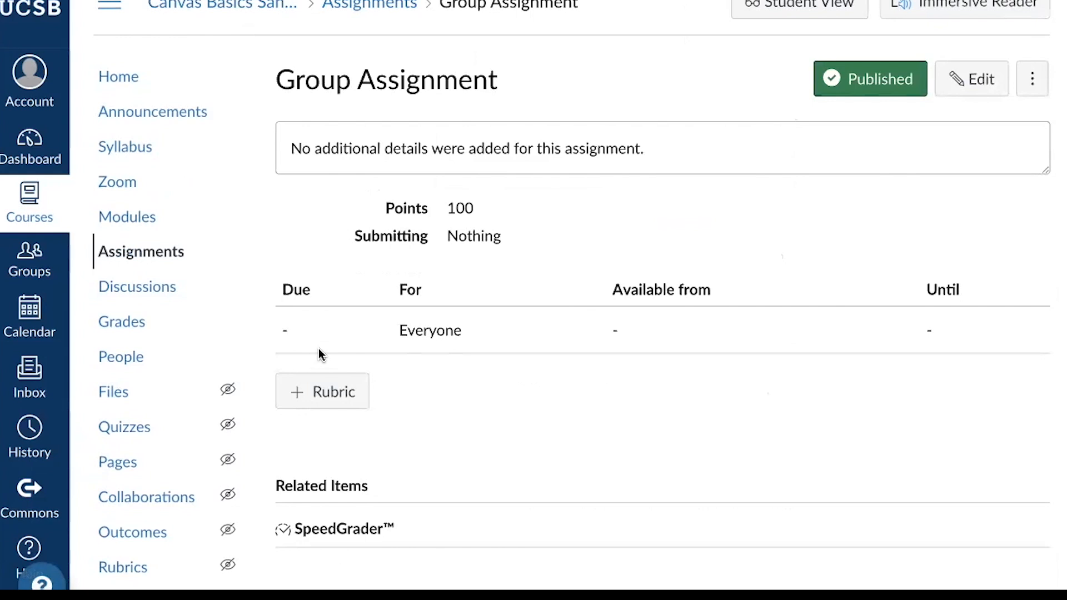
Open the course's pinned discussion named Group Discussion for editing
left_click(146, 293)
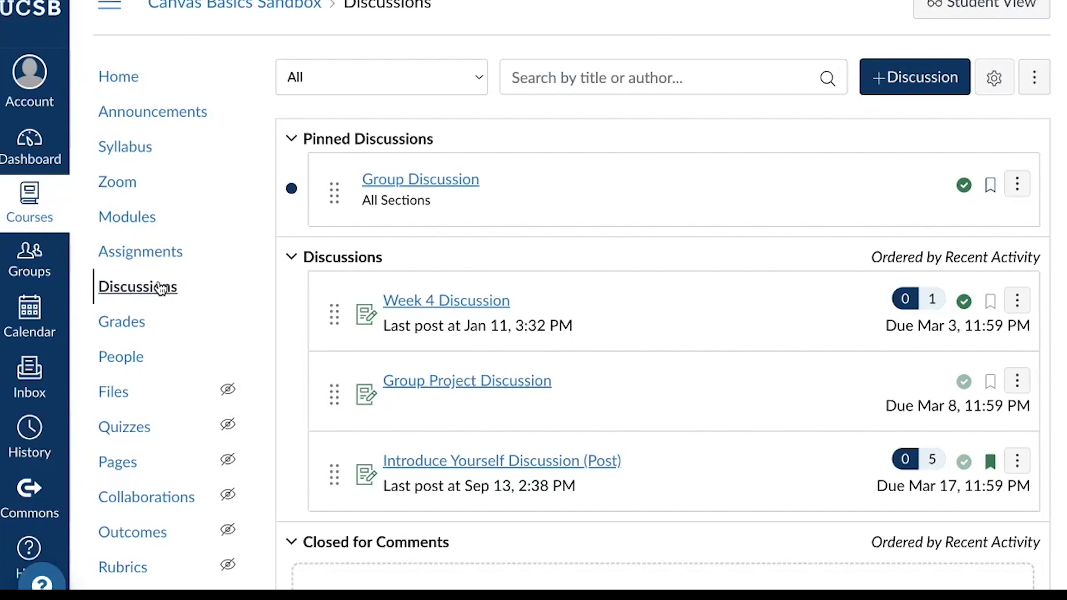
left_click(450, 183)
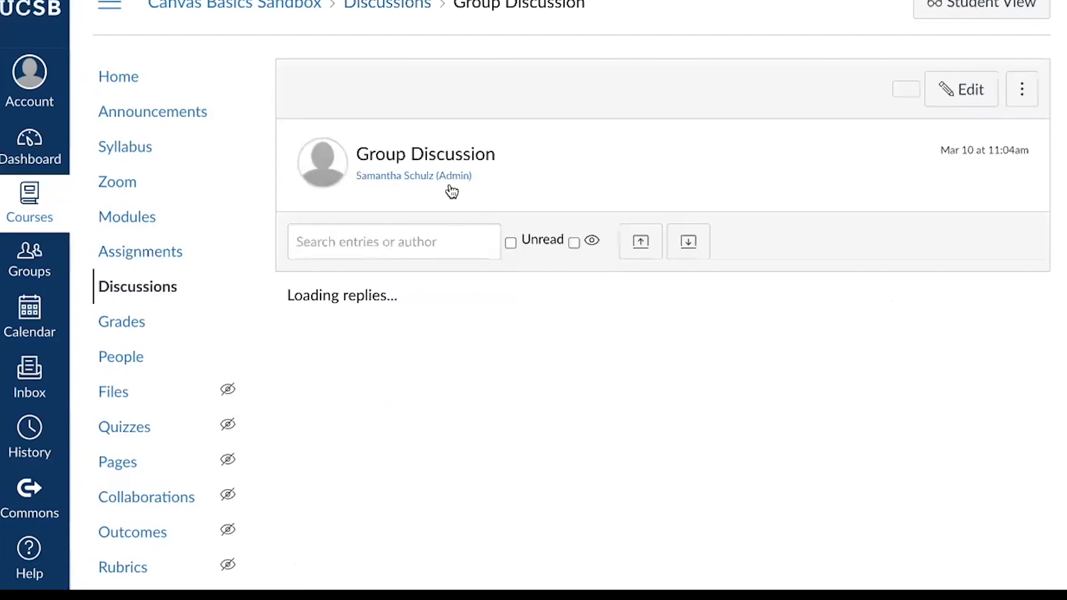
left_click(977, 94)
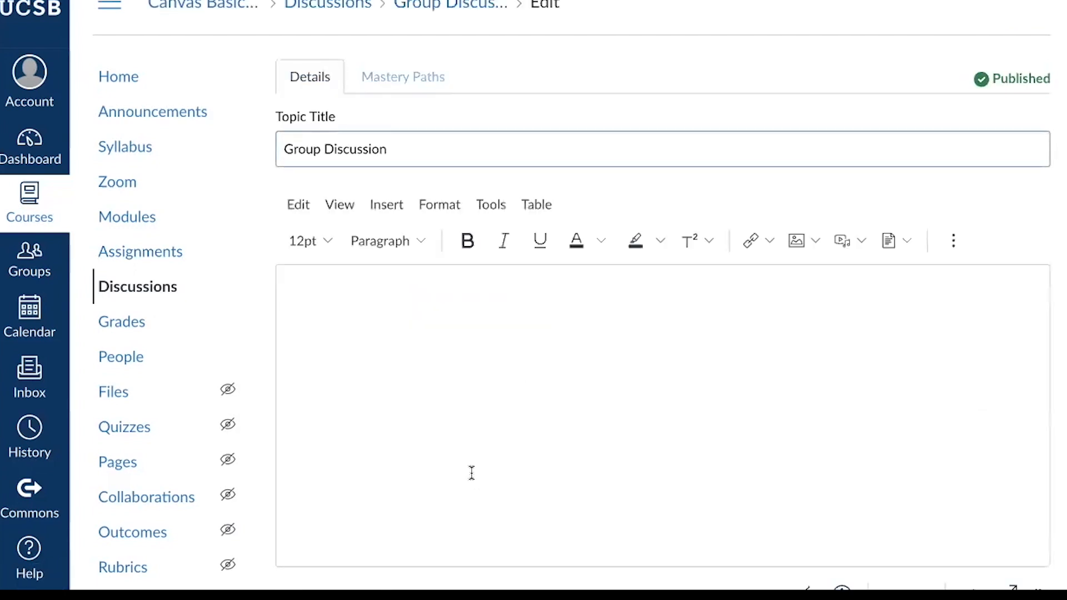
Mark the discussion as a group discussion for the Section Groups set, and save it
scroll(471, 476, "down", 10)
scroll(472, 475, "down", 3)
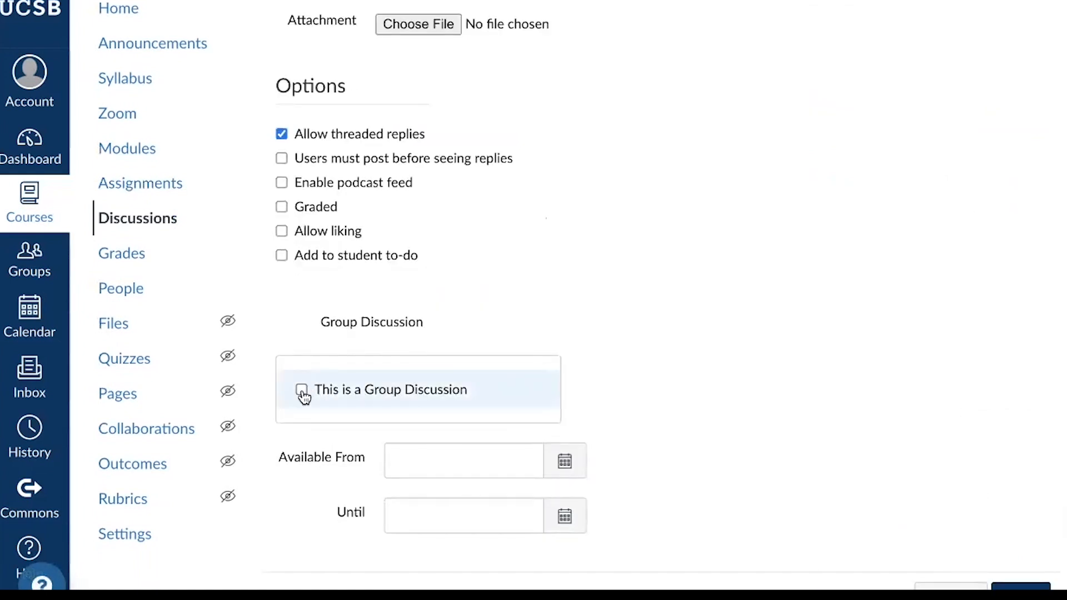
left_click(302, 390)
scroll(305, 400, "down", 2)
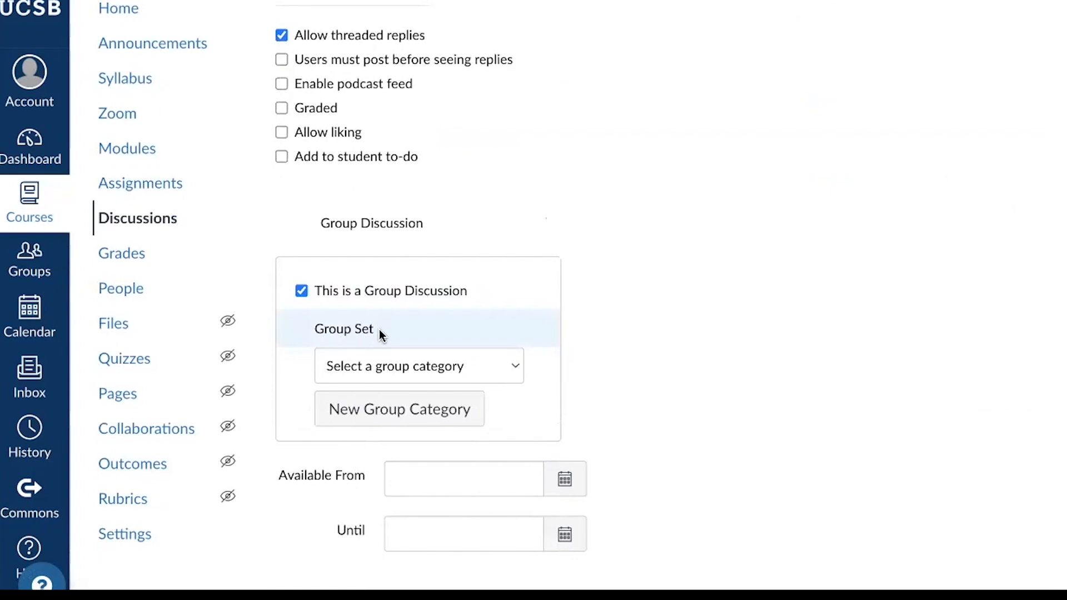
left_click(385, 366)
left_click(392, 389)
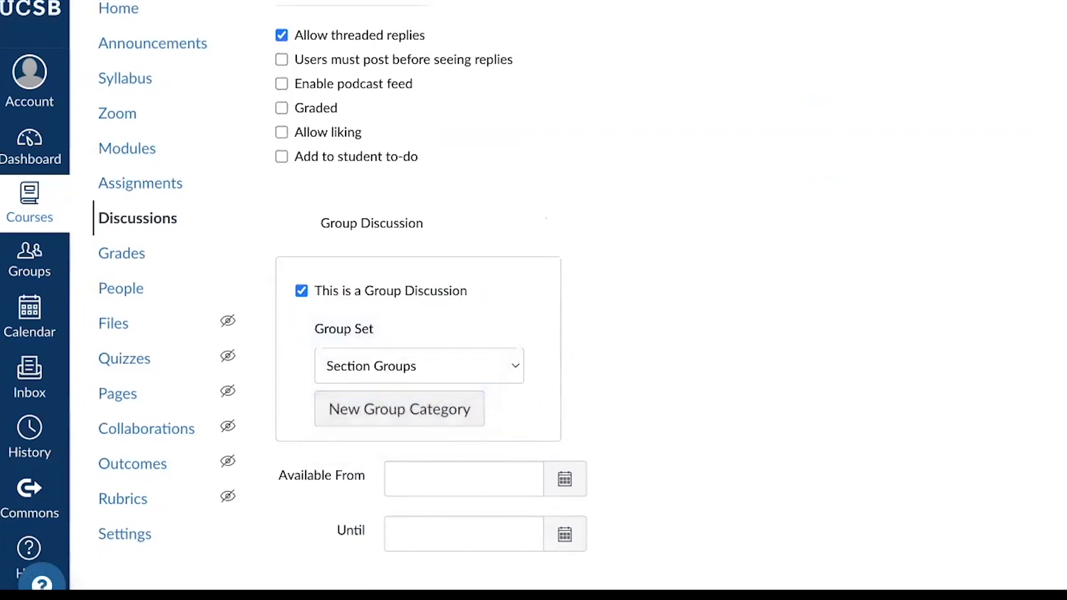
left_click(1019, 595)
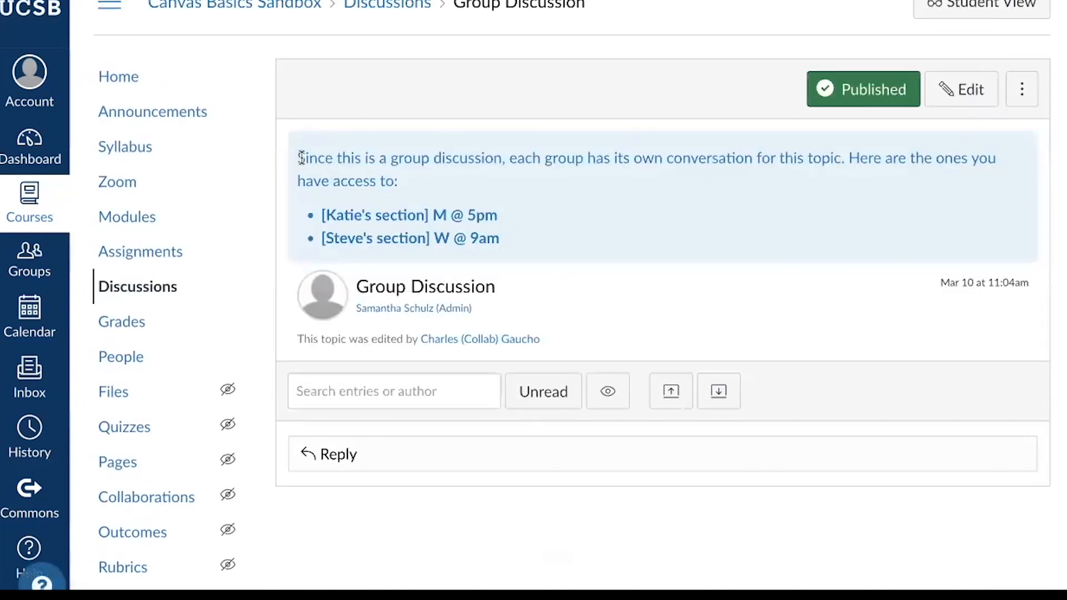
Review the saved topic's group notice, visit the M @ 5pm section's discussion, and switch to the W @ 9am section's group
left_click_drag(297, 158, 414, 177)
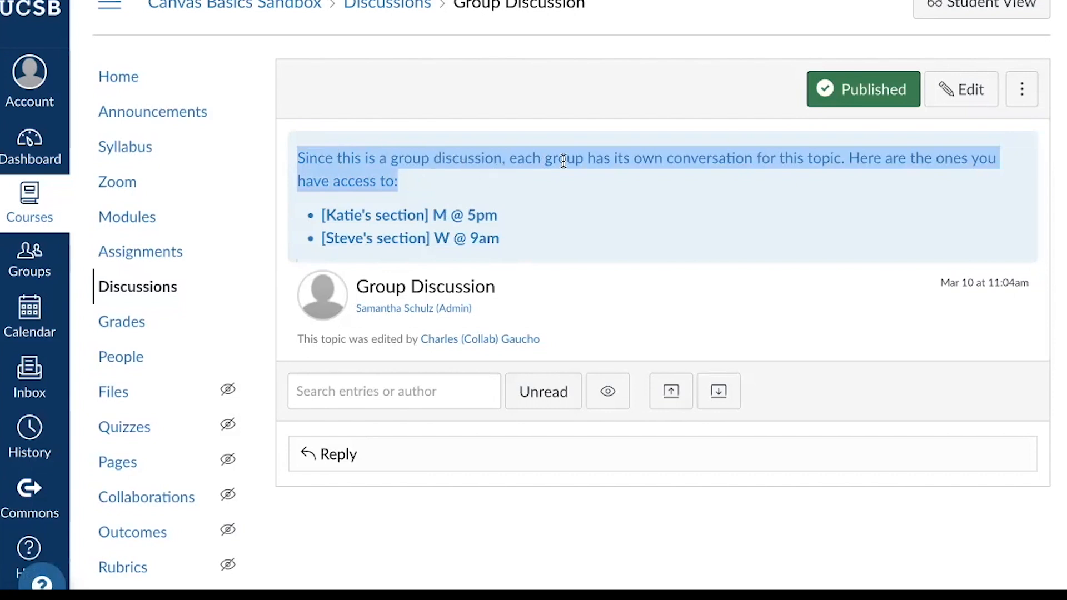
left_click(674, 182)
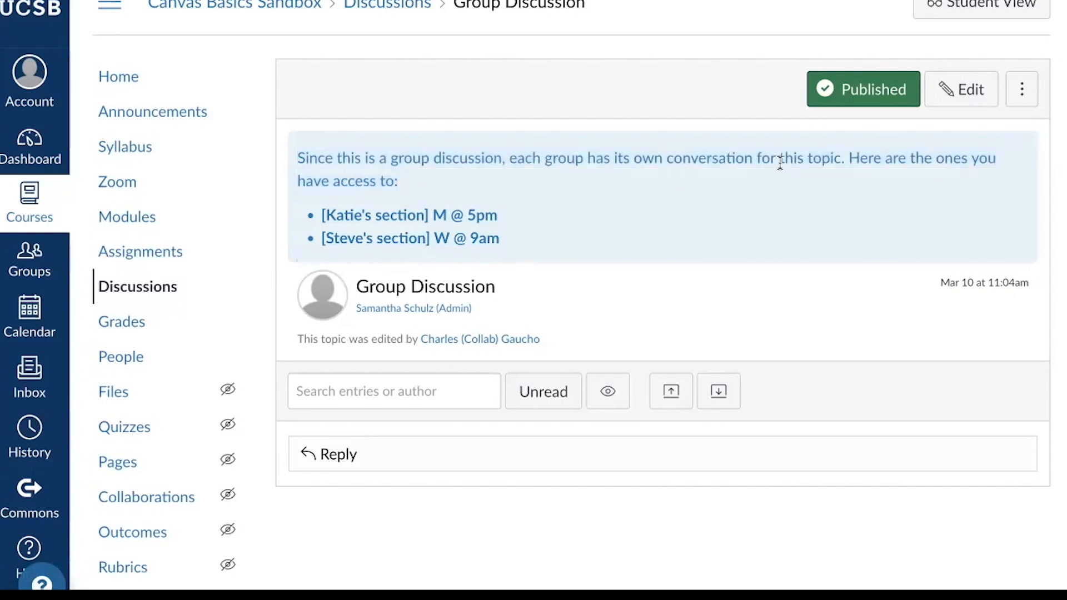
left_click(374, 220)
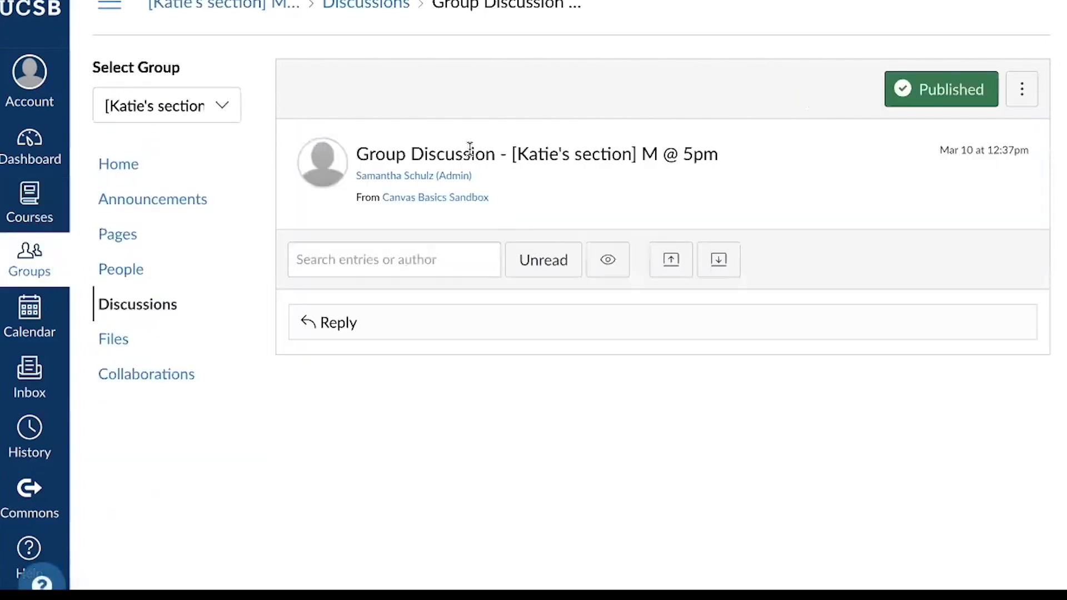
left_click(202, 109)
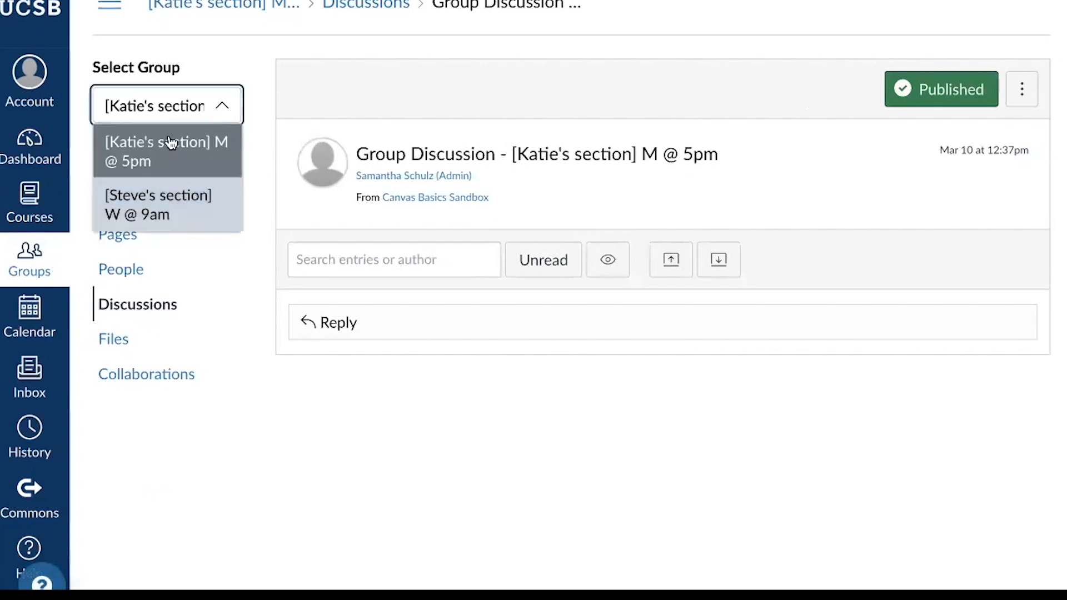
left_click(177, 215)
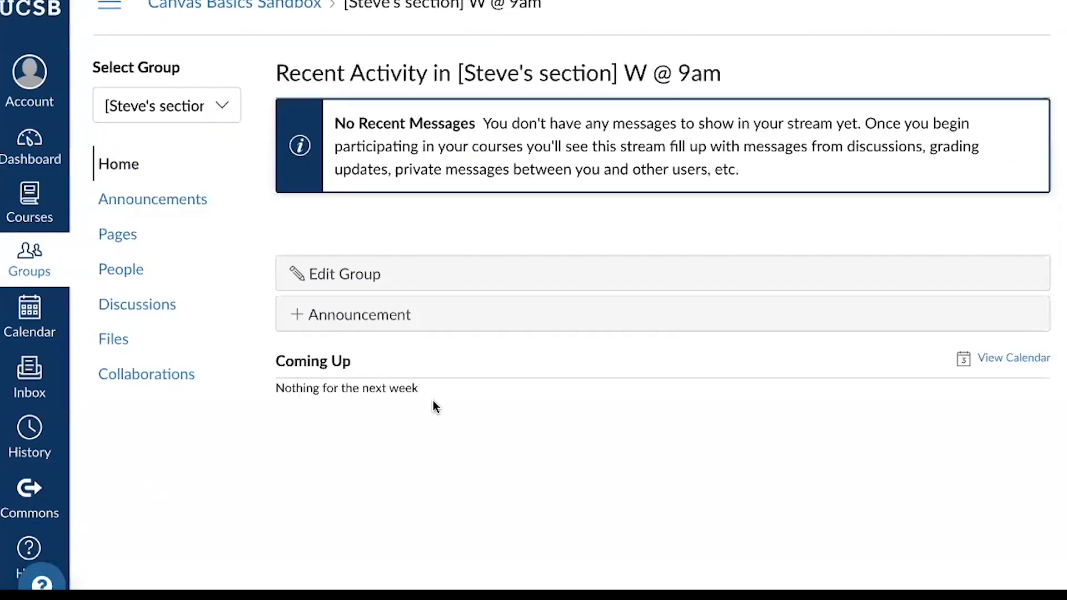